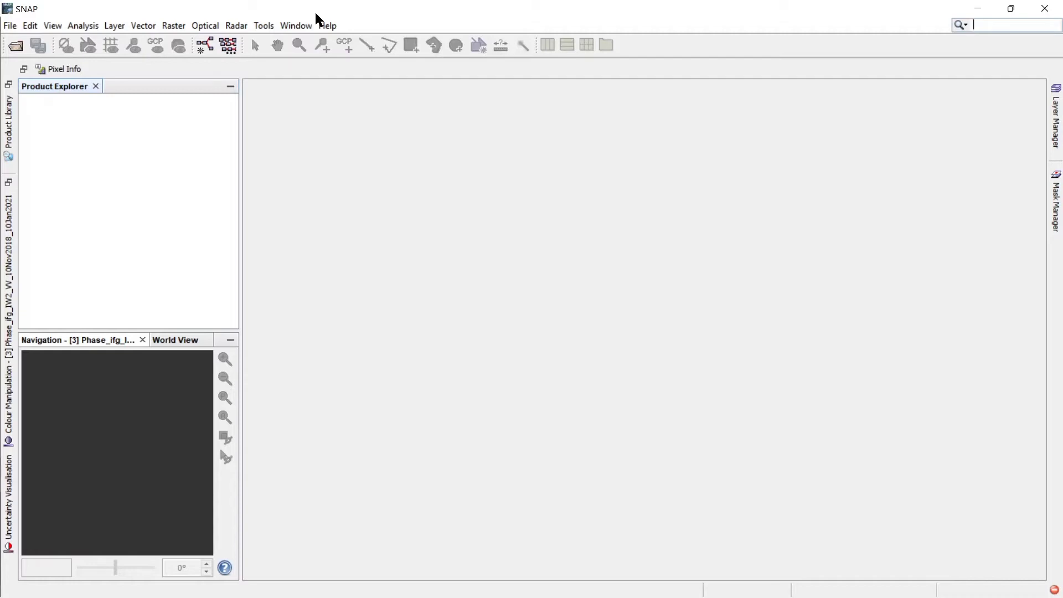
- Open the Graph Builder and move the Read operator slightly up and to the left on the canvas
click(265, 26)
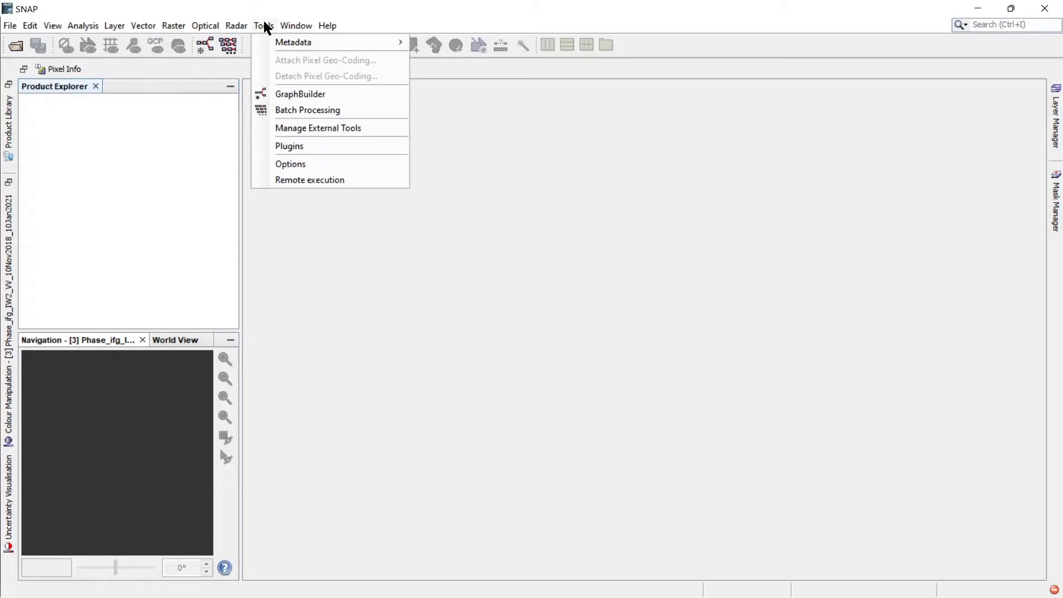
click(281, 94)
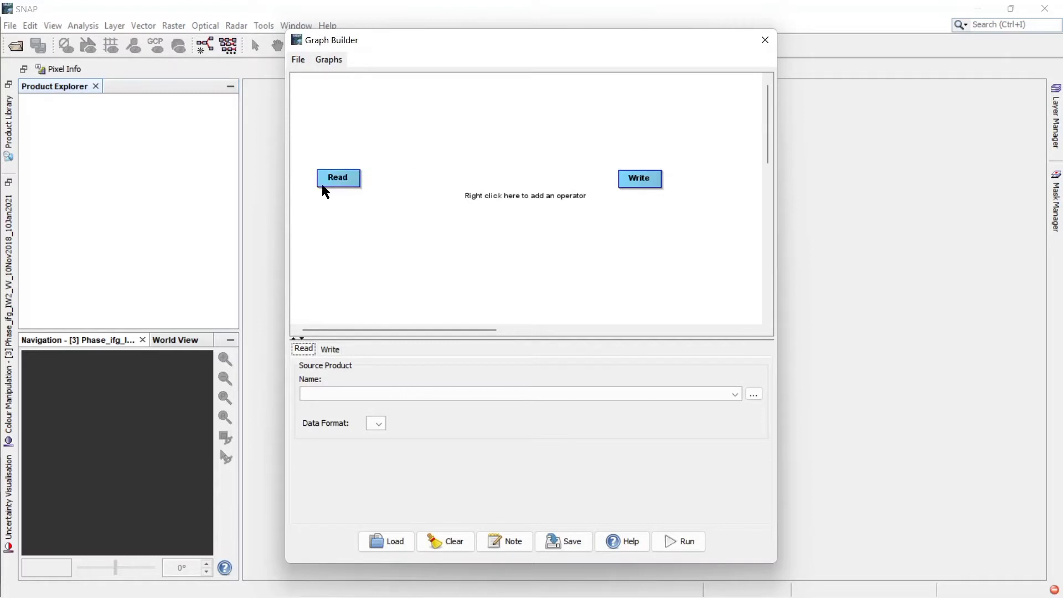
drag(351, 182, 340, 163)
- Delete the default Write operator from the graph
click(647, 179)
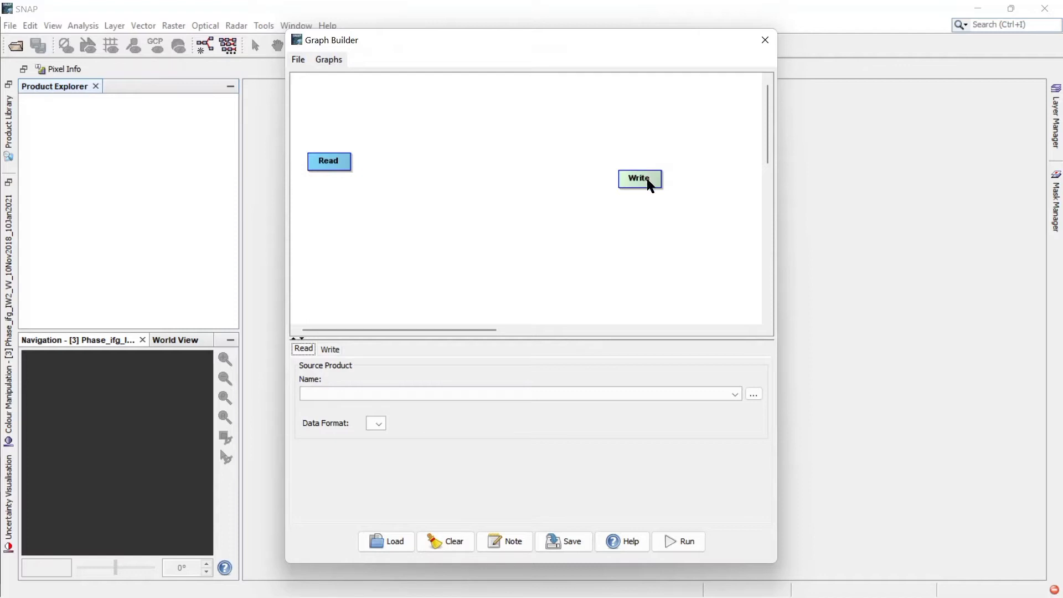
right_click(651, 184)
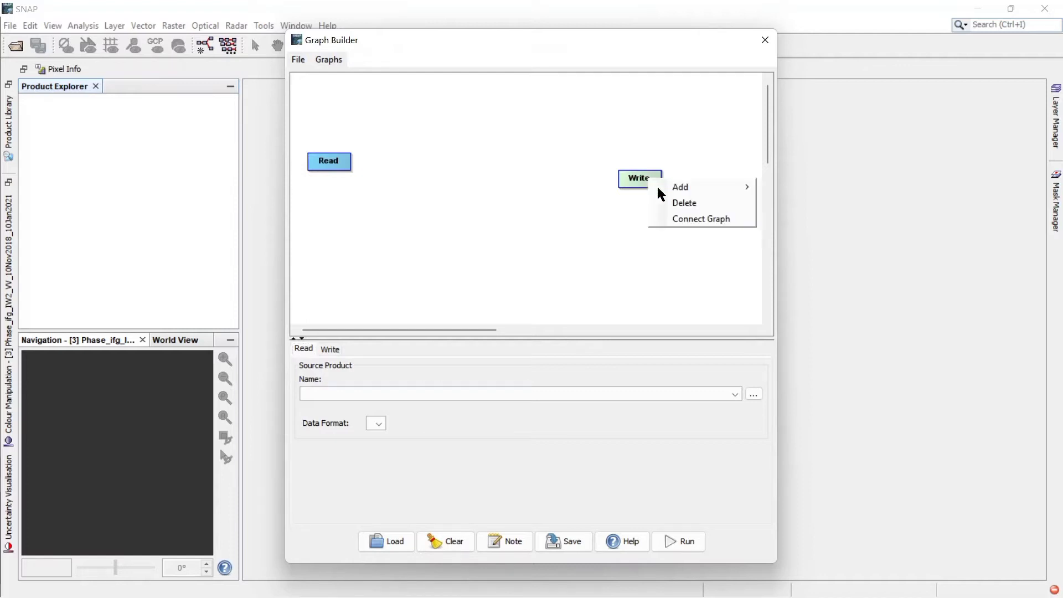
click(684, 205)
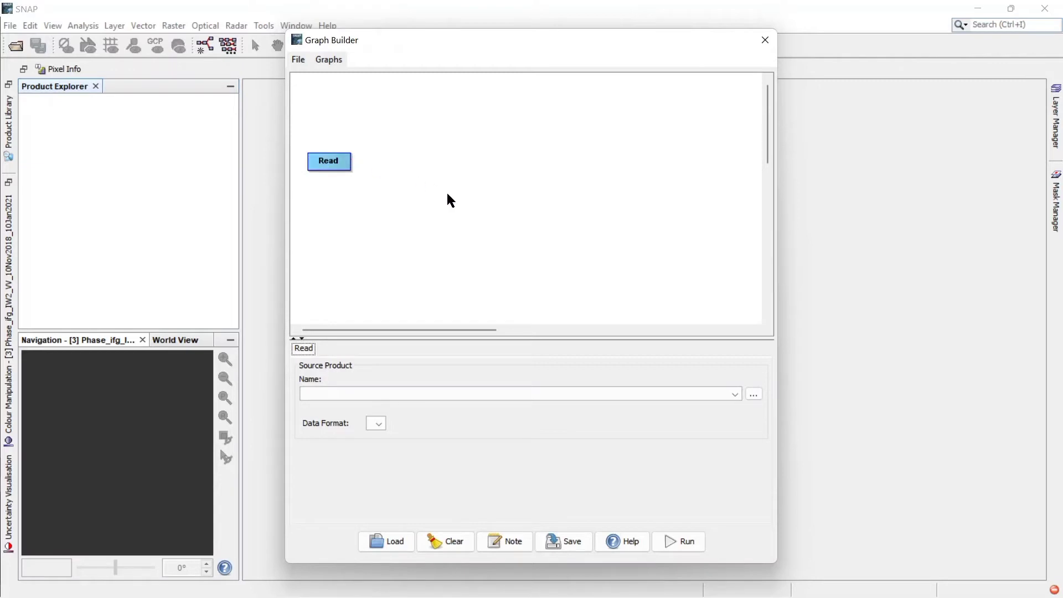
- Add a second Read operator to the graph and place it directly below the first one
right_click(414, 197)
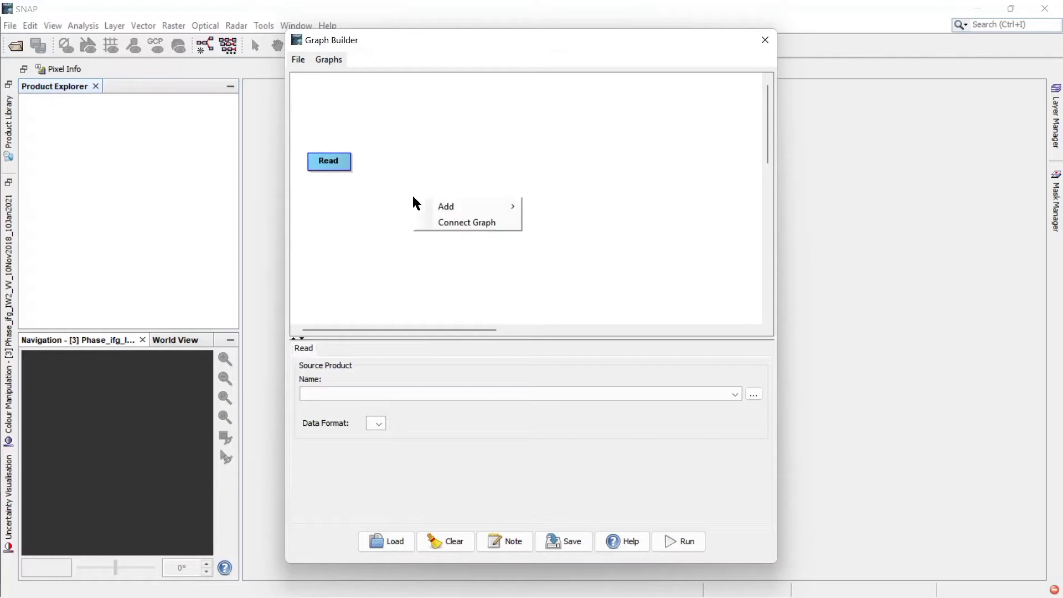
mouse_move(434, 211)
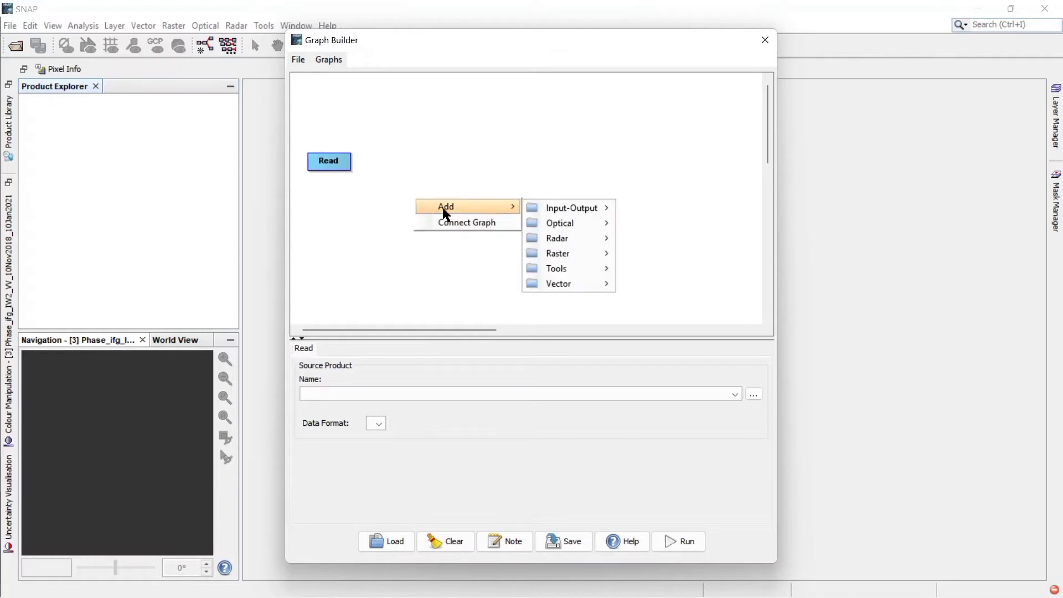
mouse_move(568, 237)
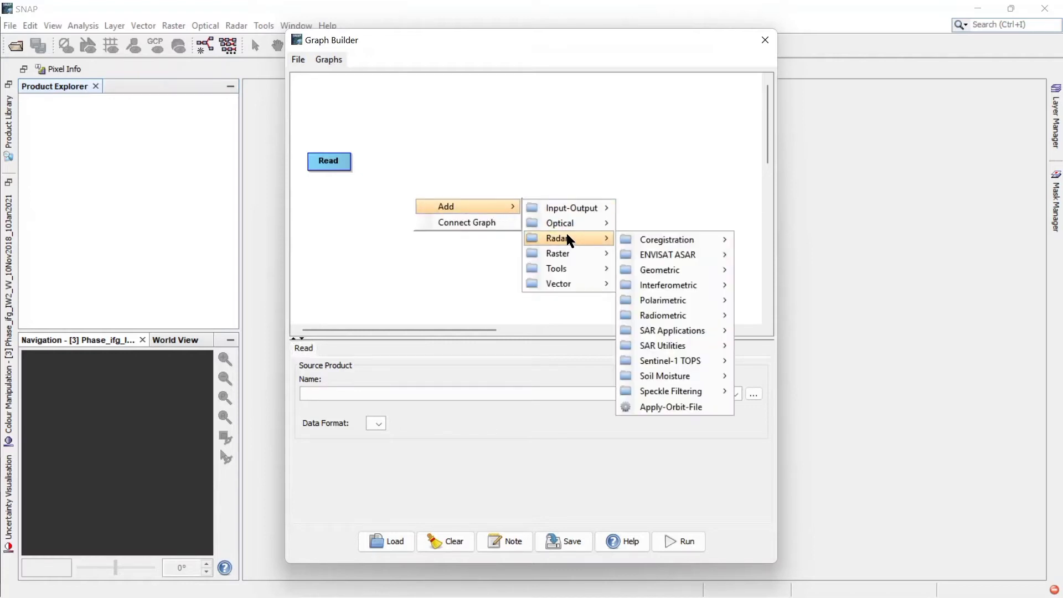
mouse_move(570, 214)
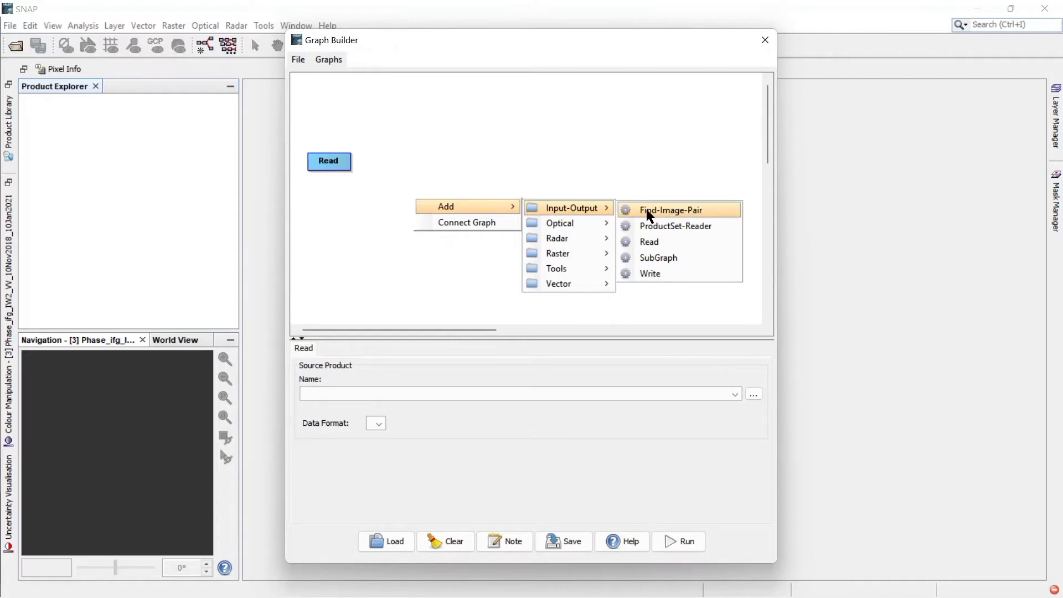
click(646, 244)
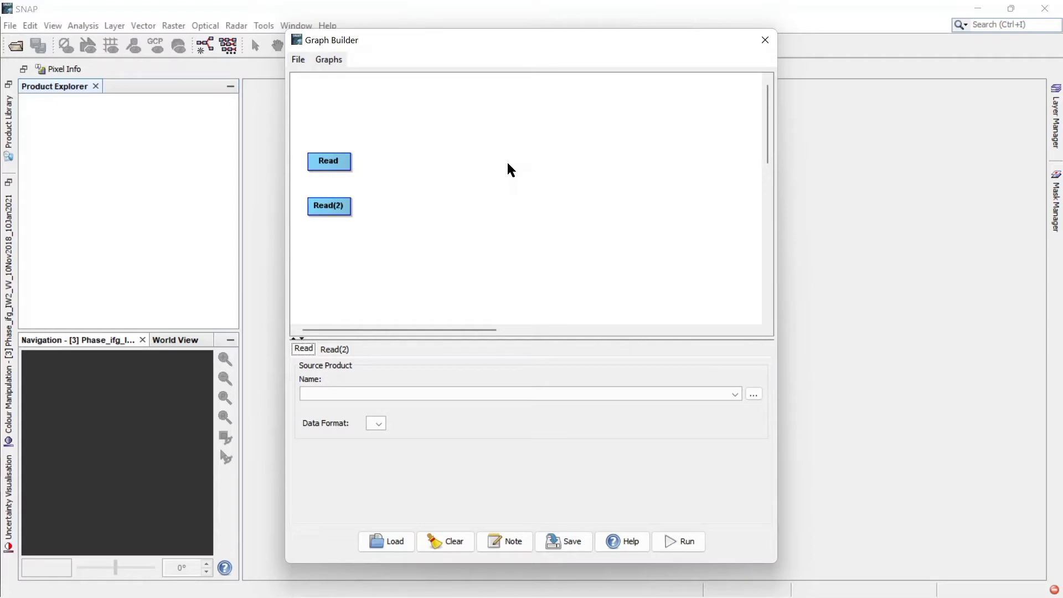
- Add a Sentinel-1 TOPSAR-Split operator to the graph and place it to the right of the first Read operator
right_click(462, 212)
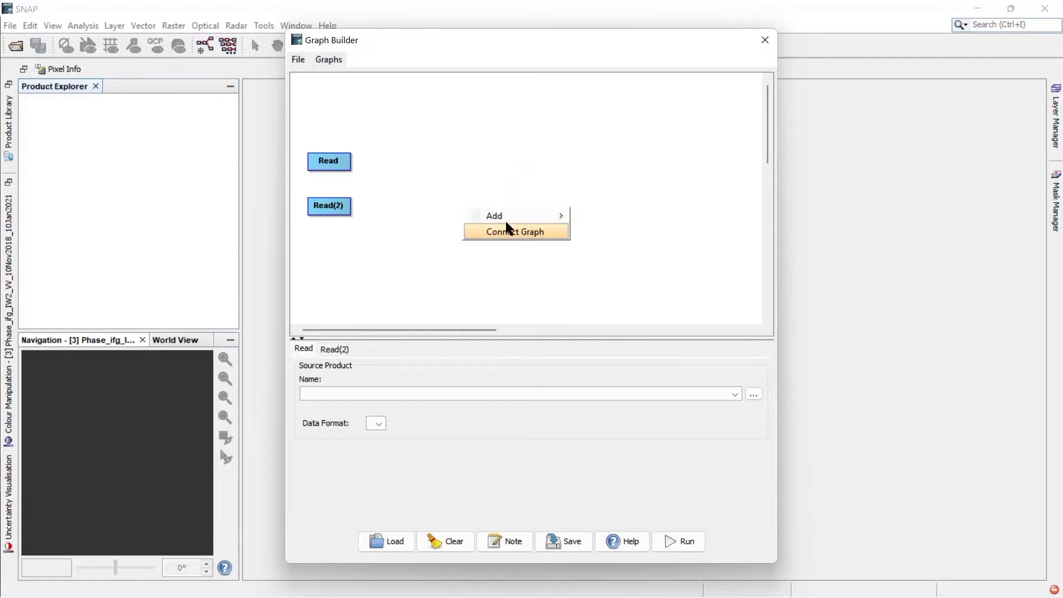
mouse_move(507, 218)
mouse_move(638, 221)
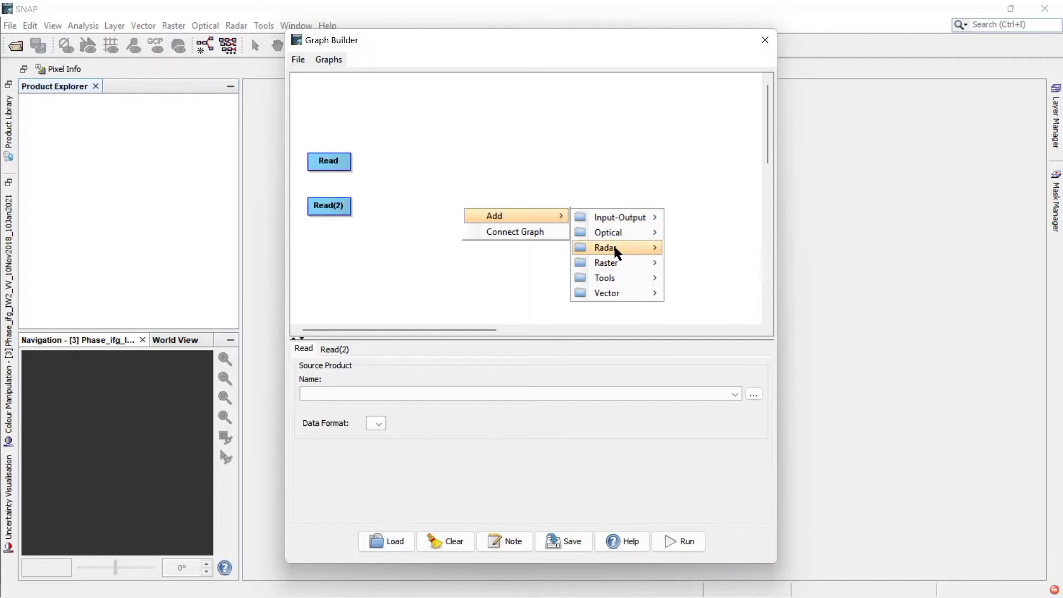
mouse_move(613, 245)
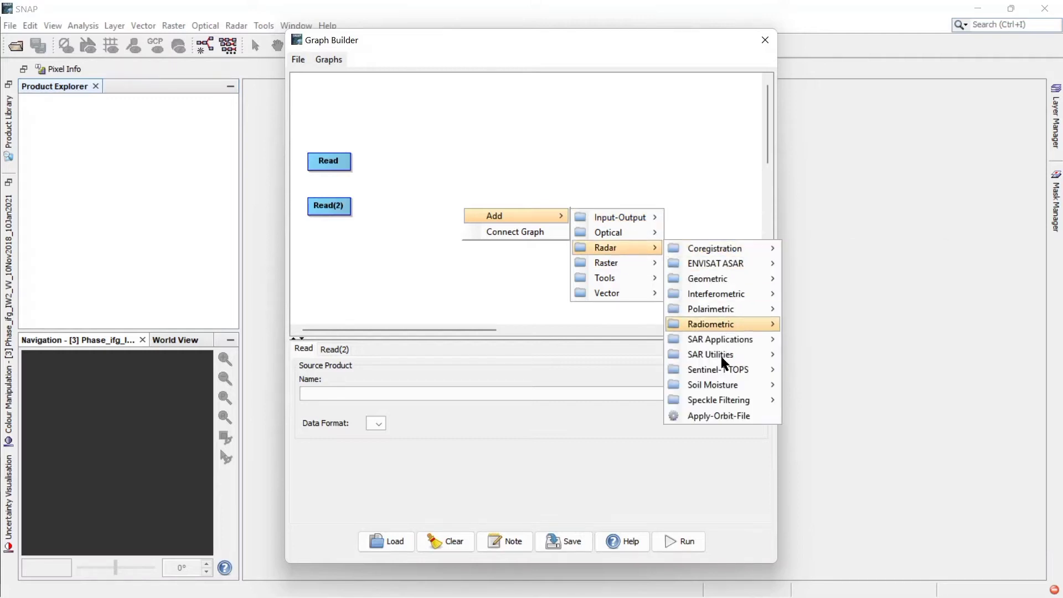
mouse_move(717, 372)
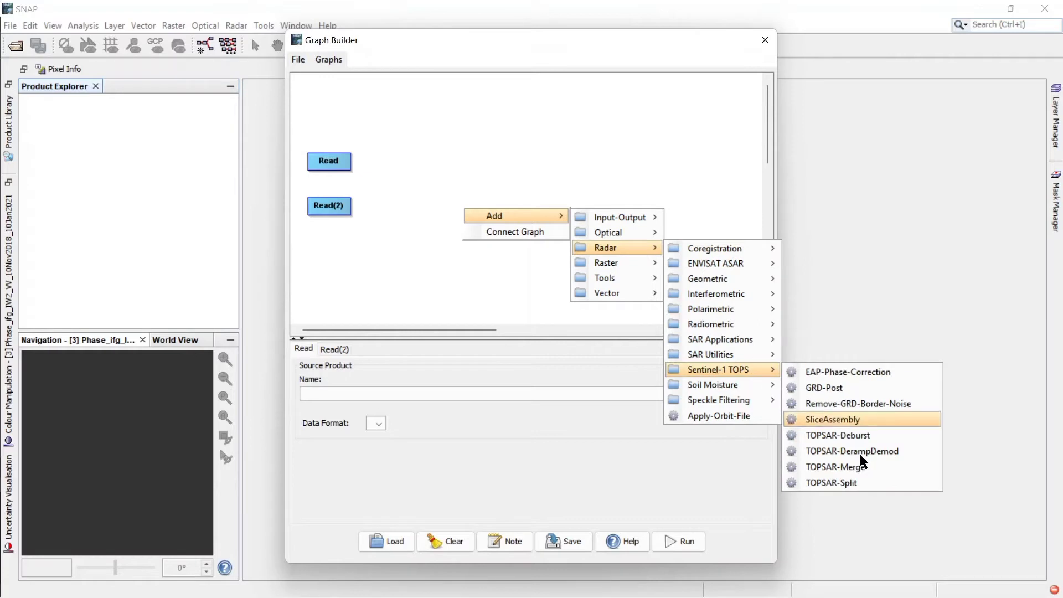
click(856, 489)
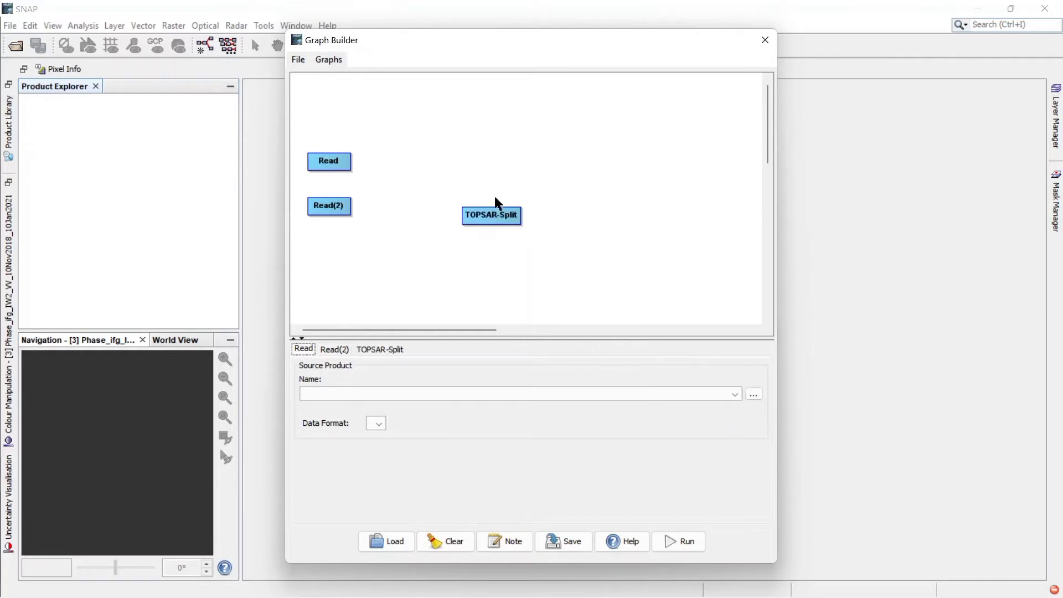
drag(498, 218, 419, 155)
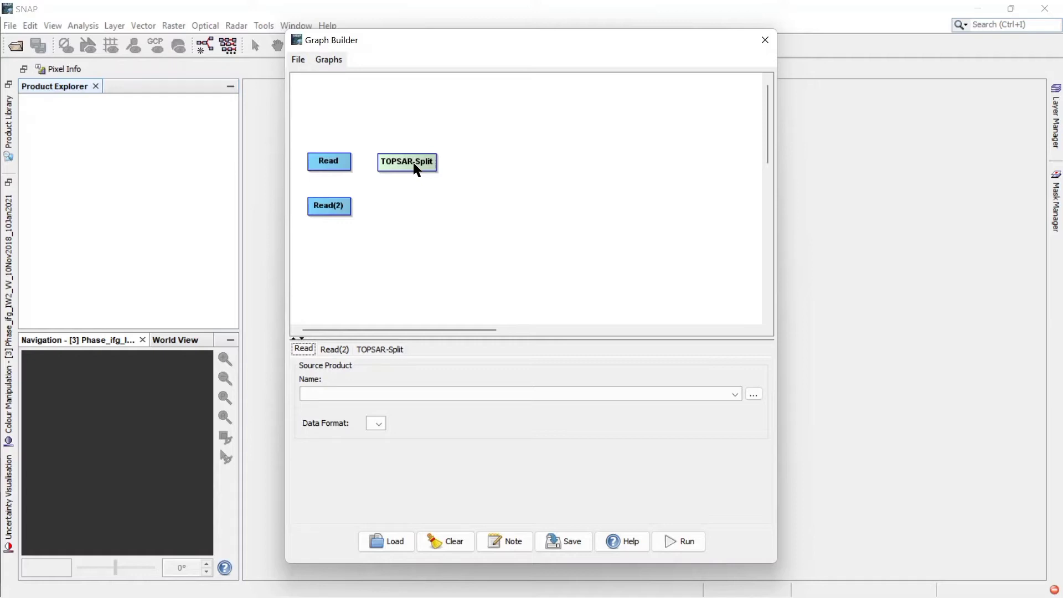
- Add a second TOPSAR-Split operator and place it below the first one, beside the second Read operator
right_click(480, 203)
mouse_move(521, 209)
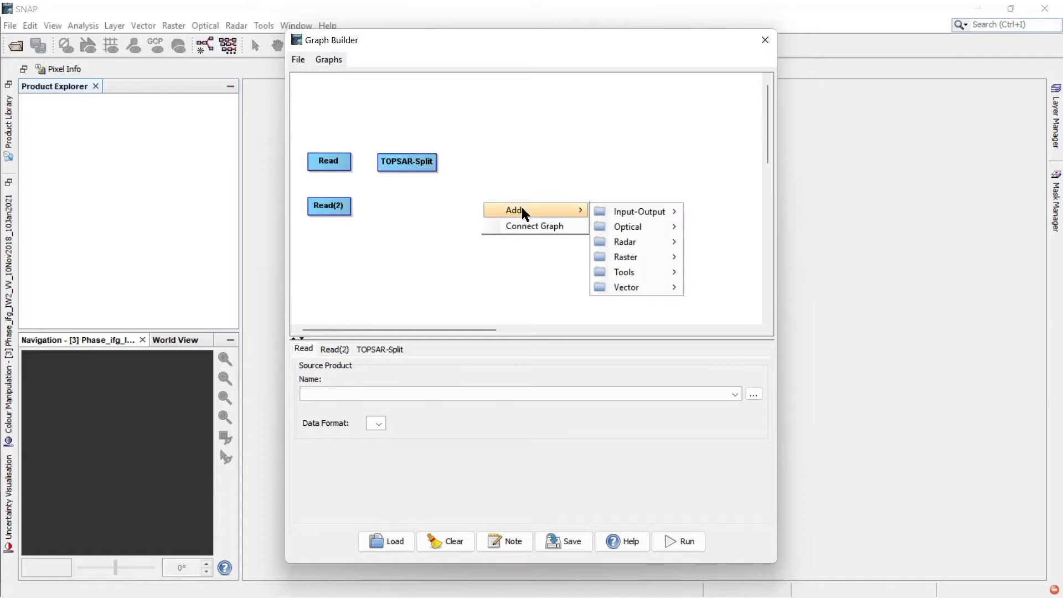
mouse_move(634, 244)
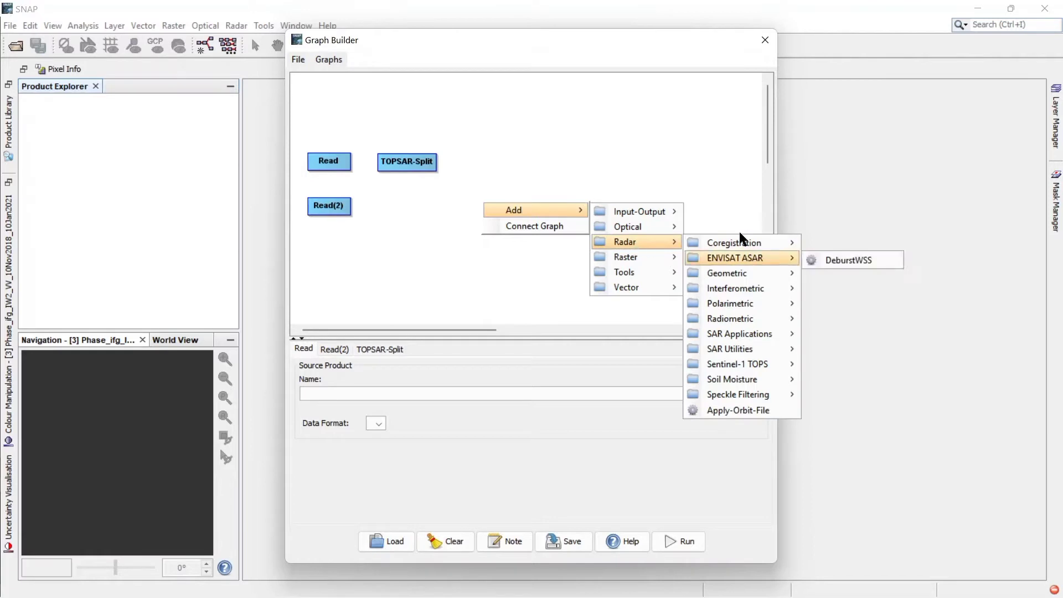
mouse_move(735, 366)
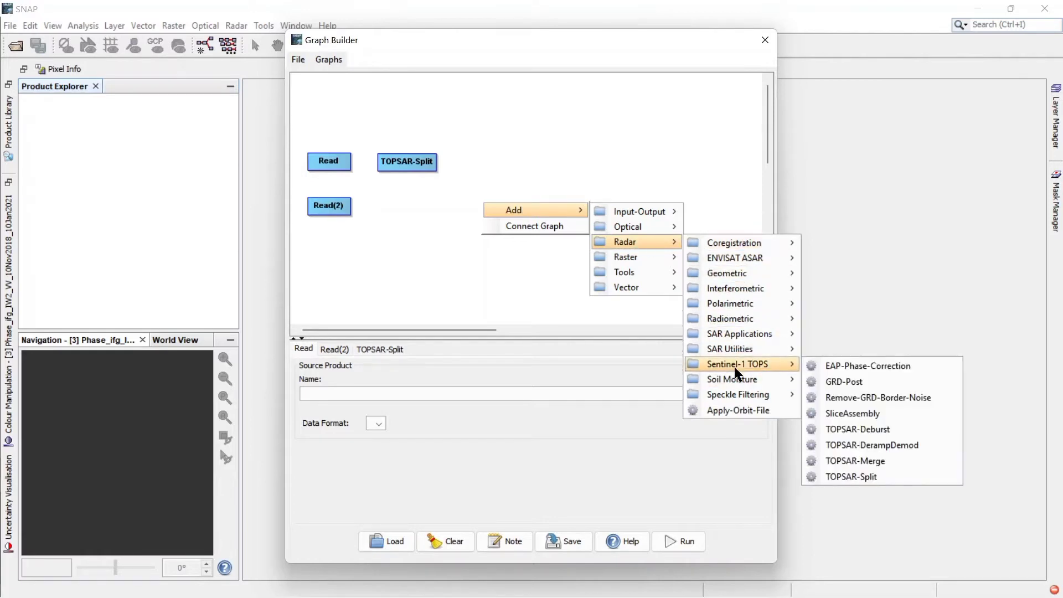
click(853, 476)
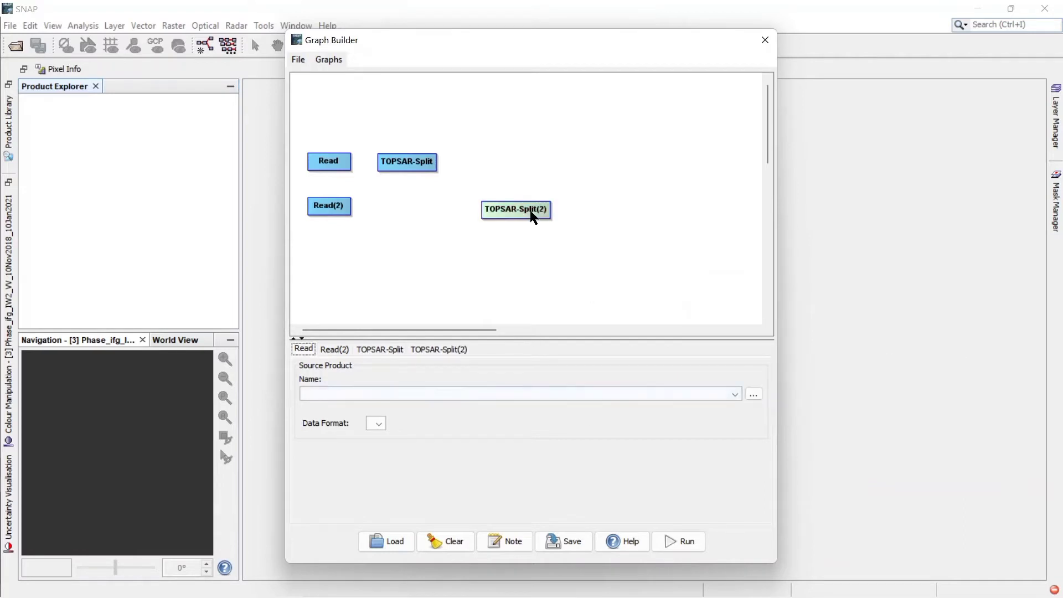
drag(533, 217, 432, 214)
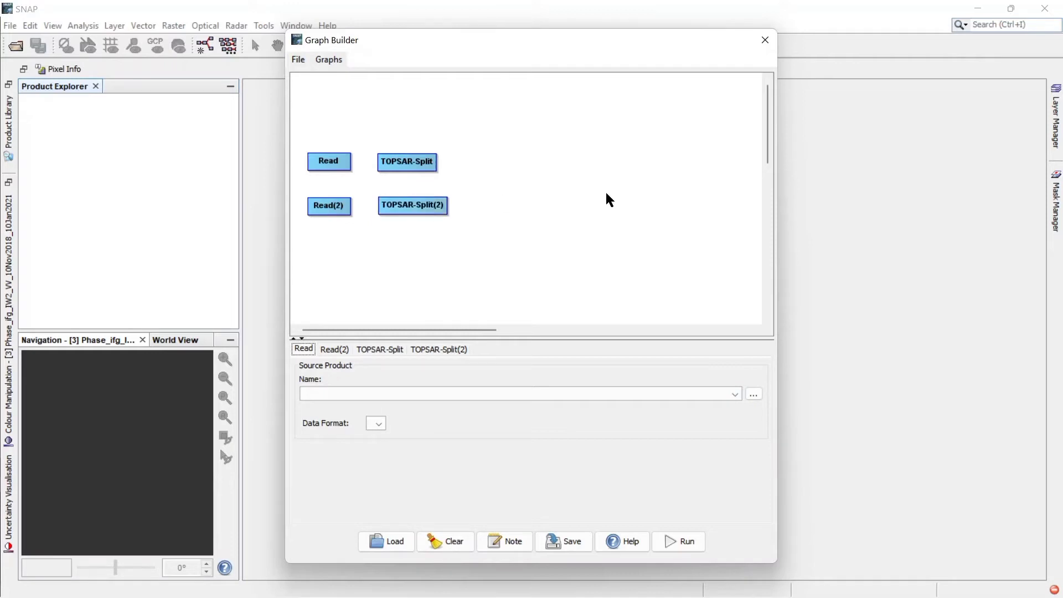
- Add a radar Apply-Orbit-File operator and place it to the right of the first TOPSAR-Split operator
right_click(535, 172)
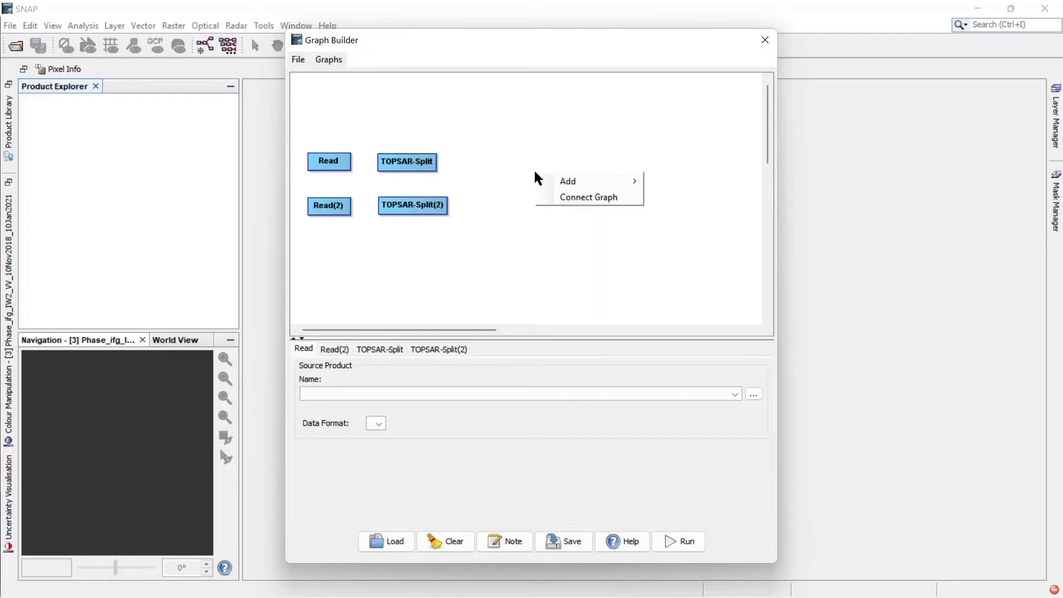
mouse_move(543, 178)
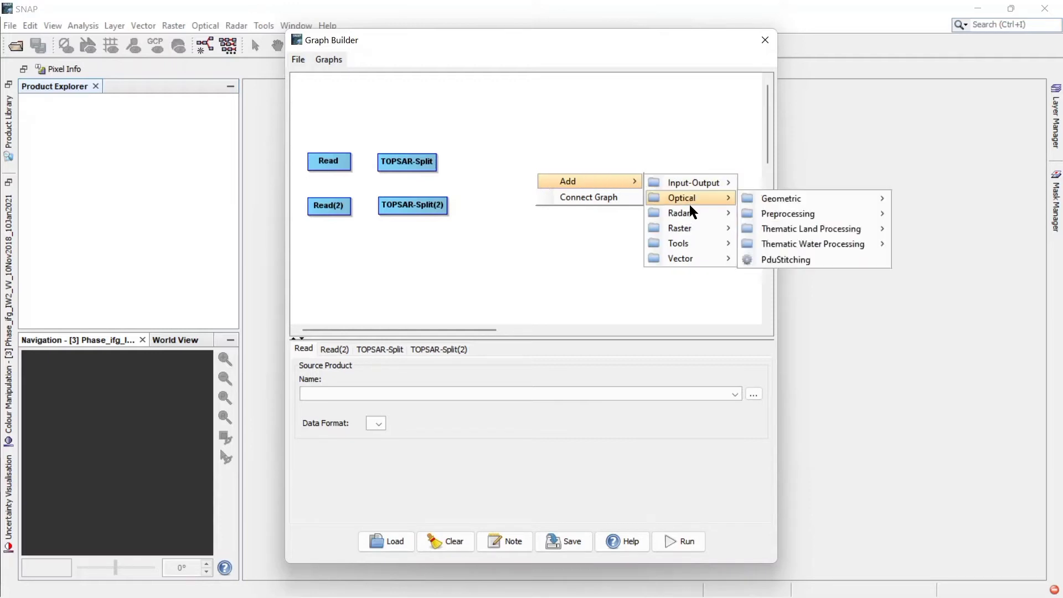
mouse_move(689, 216)
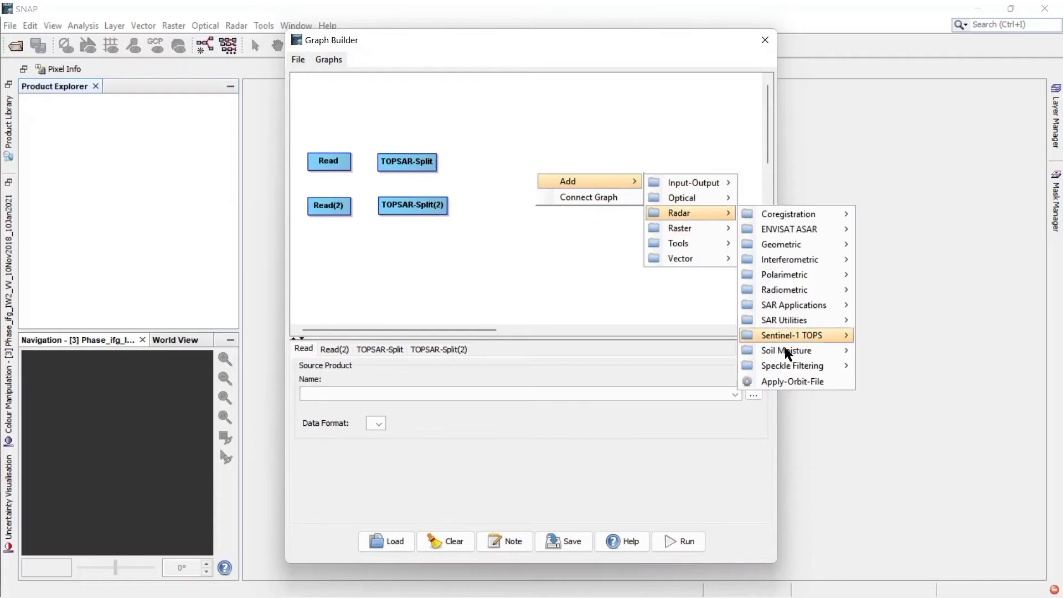
click(781, 380)
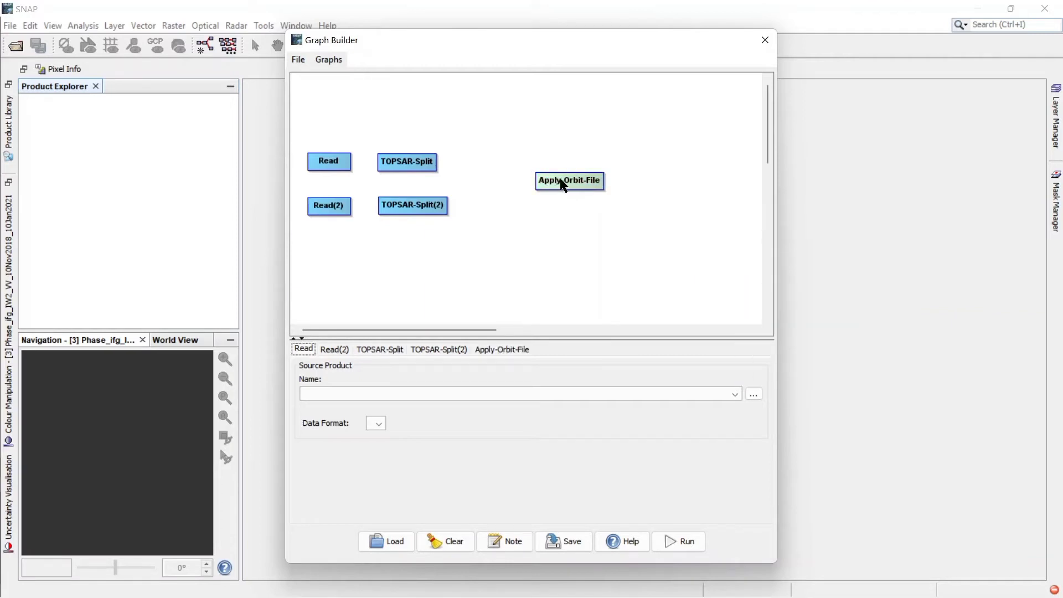
drag(556, 186, 504, 162)
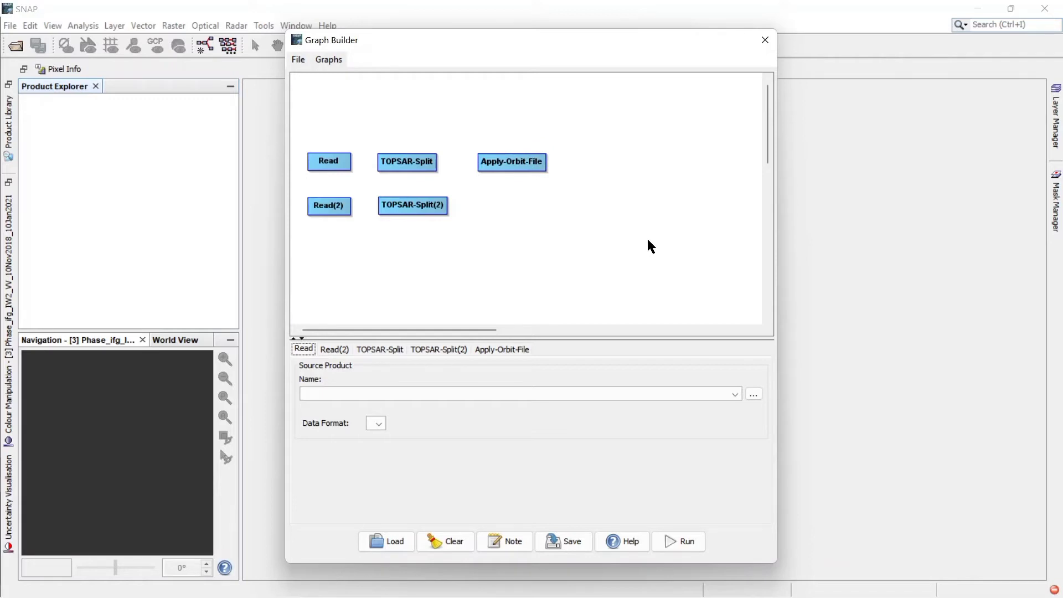
- Add a second Apply-Orbit-File operator and place it below the first one, beside the second TOPSAR-Split operator
right_click(616, 201)
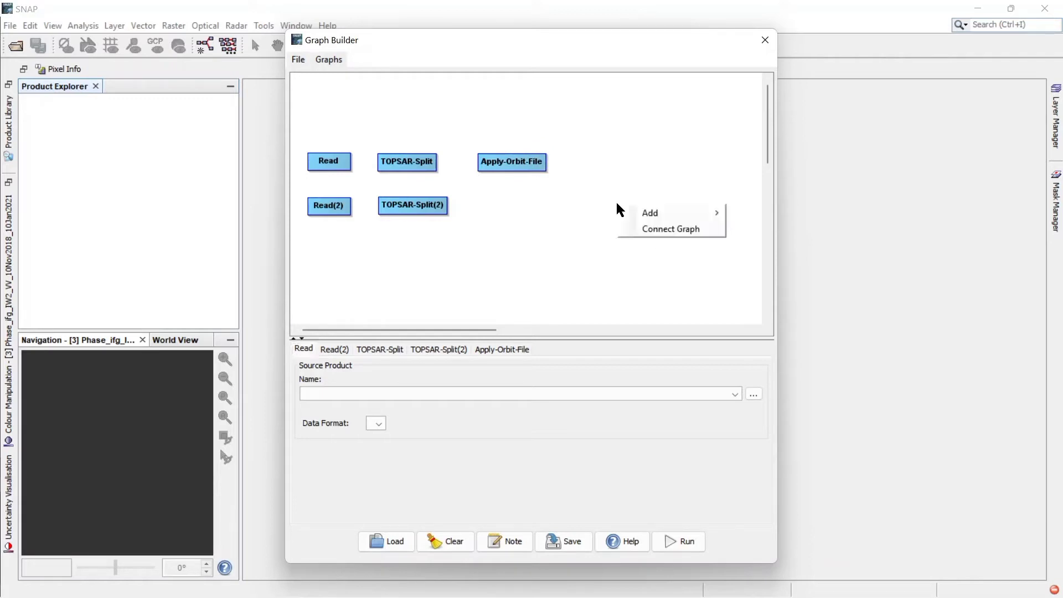
mouse_move(677, 212)
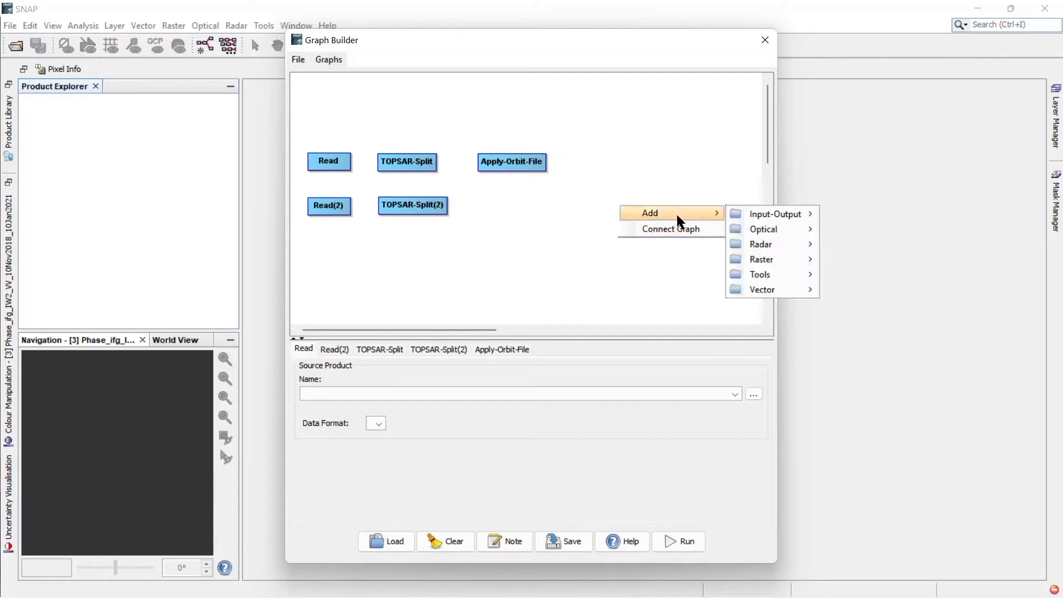
mouse_move(787, 243)
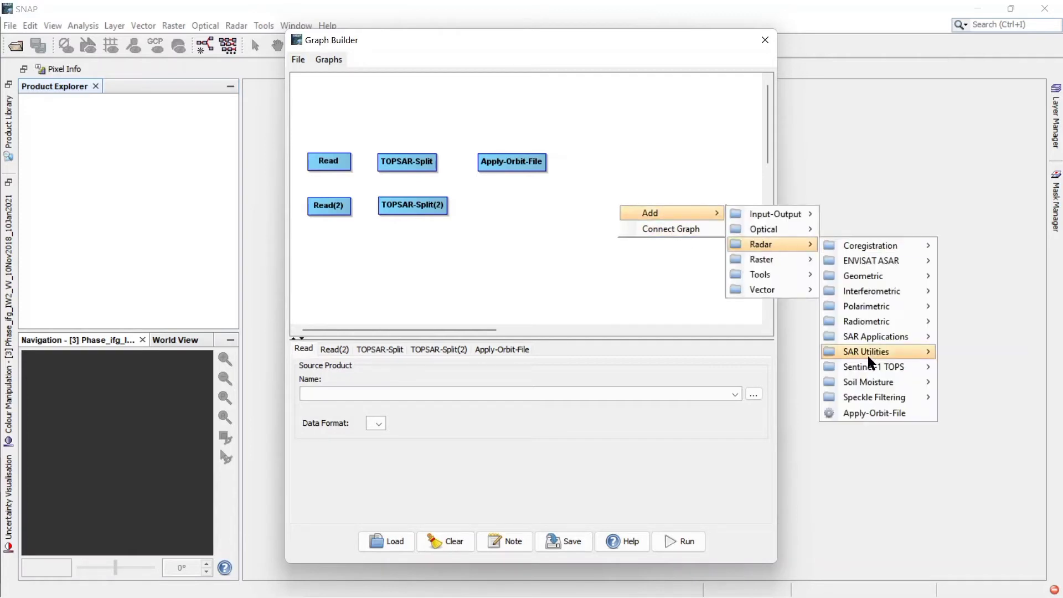
click(870, 410)
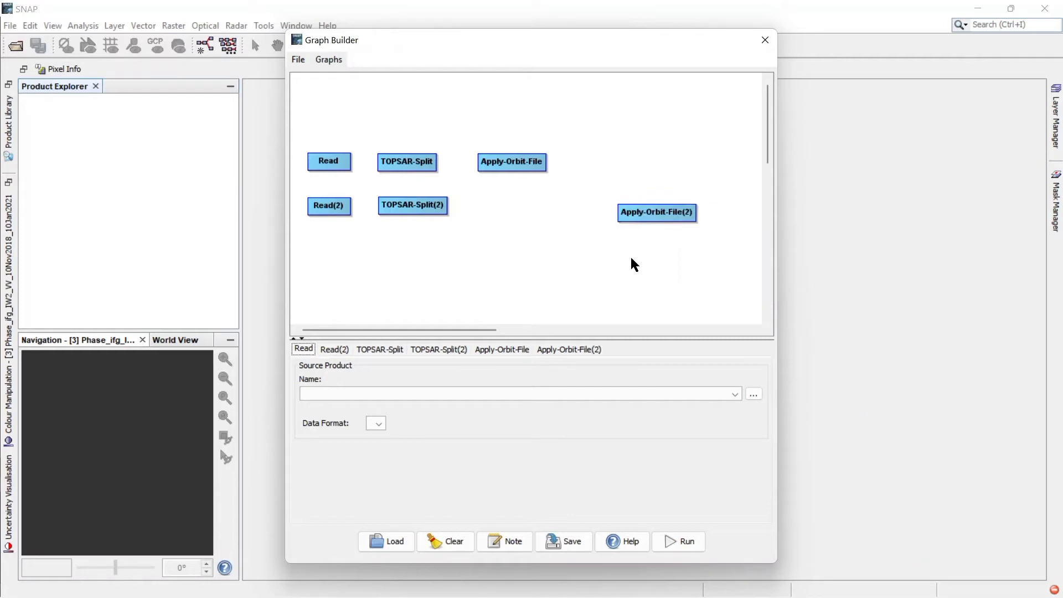
drag(617, 213, 513, 208)
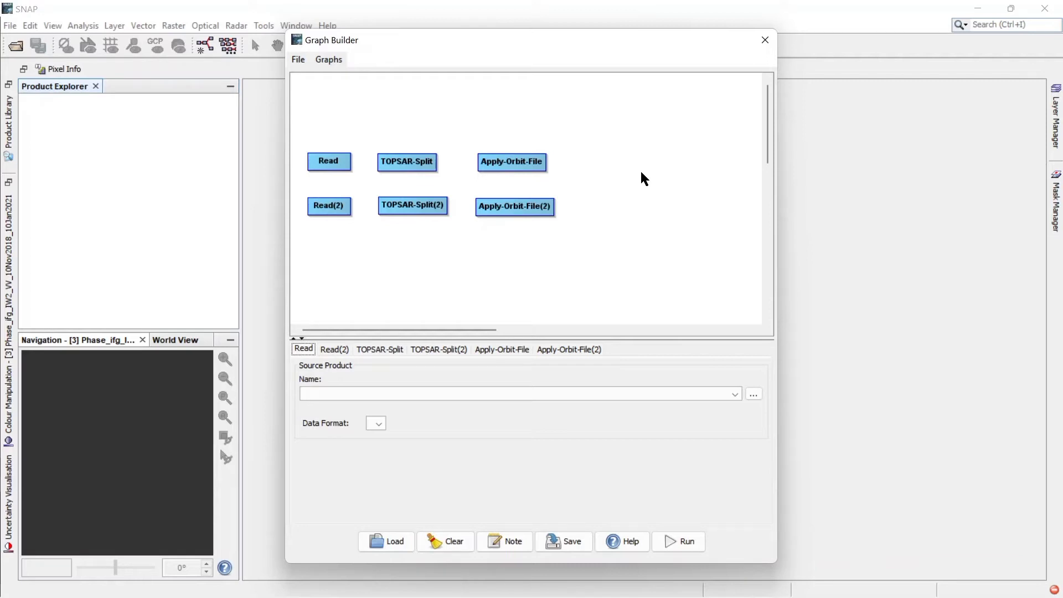
- Add an S-1 TOPS coregistration Back-Geocoding operator to the right of the two Apply-Orbit-File operators
right_click(640, 187)
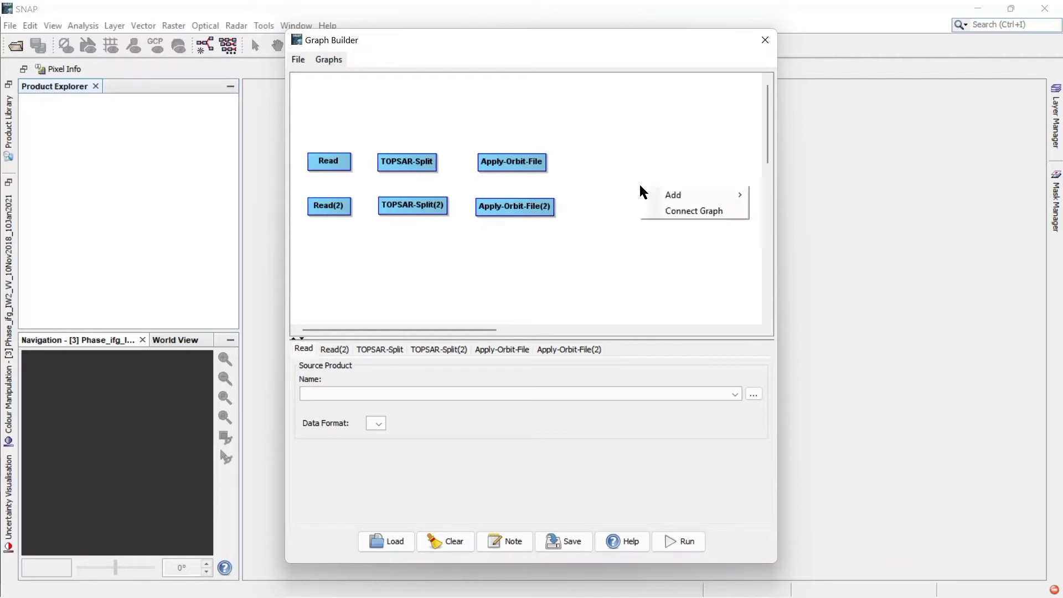
mouse_move(664, 194)
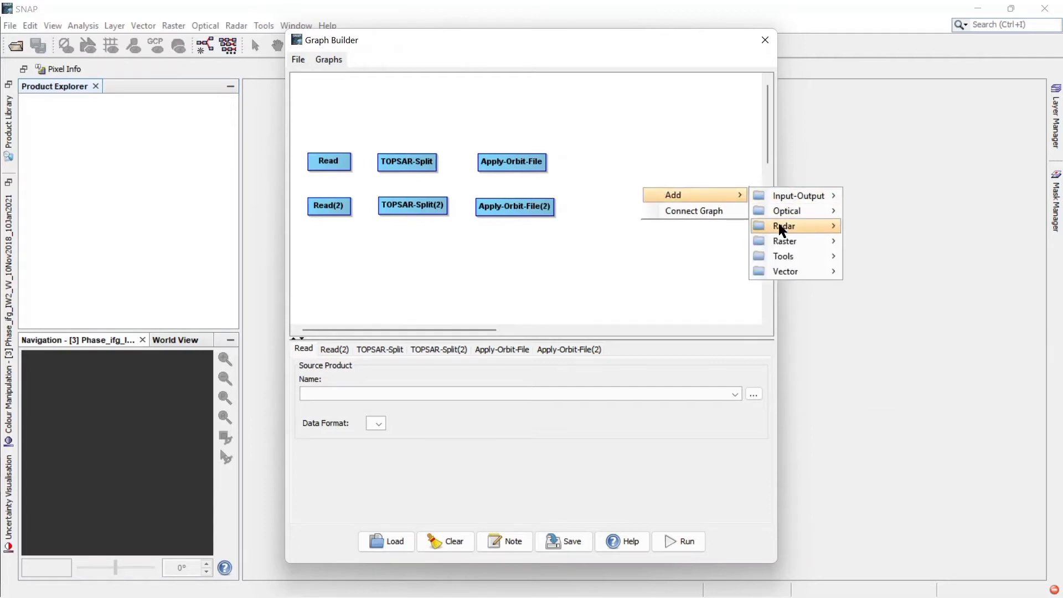
mouse_move(781, 228)
mouse_move(852, 225)
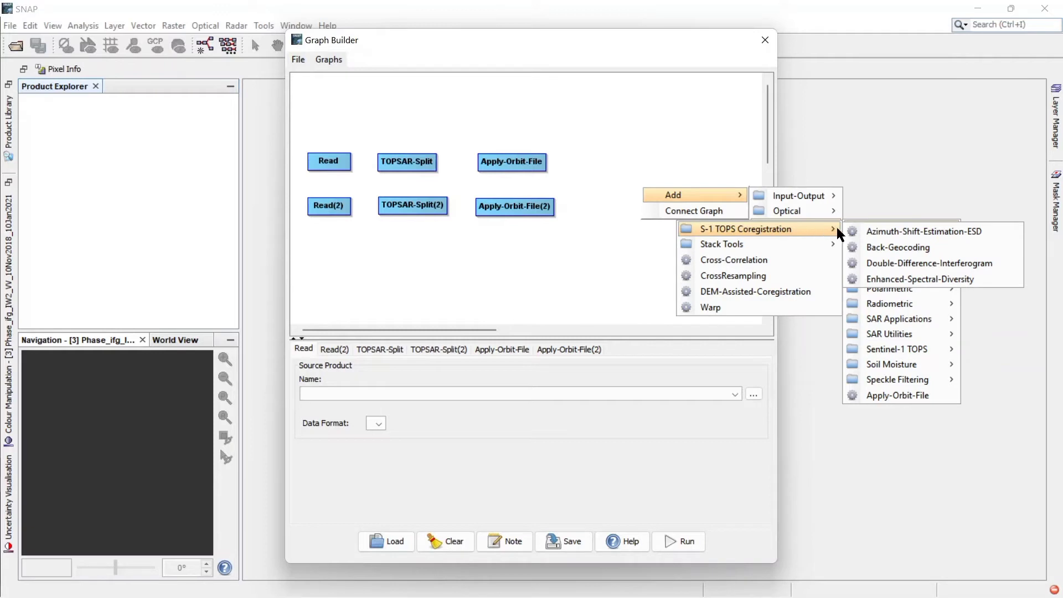
click(867, 247)
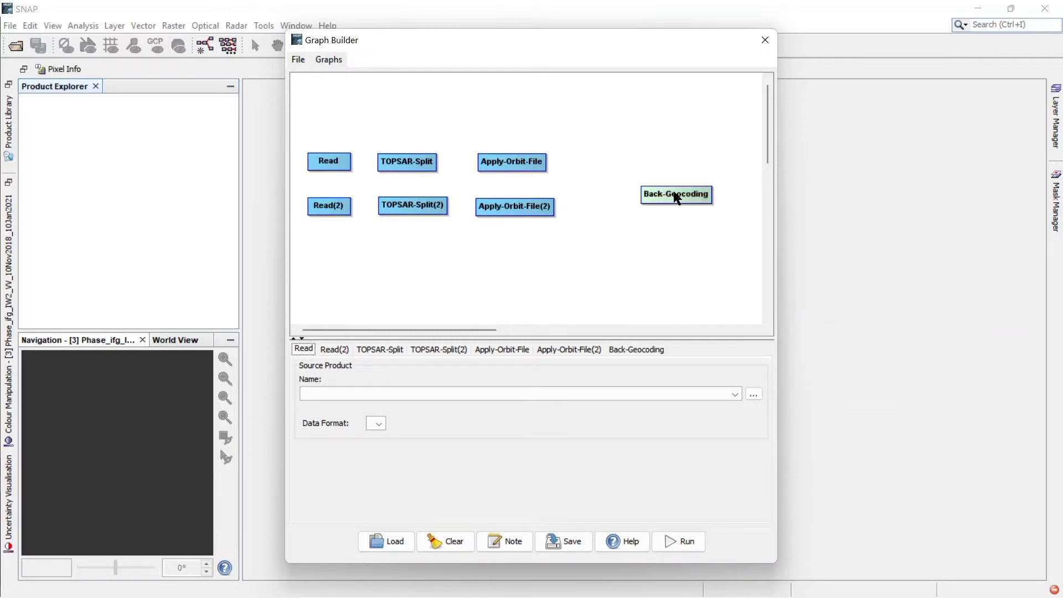
- Move Back-Geocoding closer to the Apply-Orbit-File operators and add an S-1 TOPS coregistration Enhanced-Spectral-Diversity operator to its right
drag(677, 198, 609, 183)
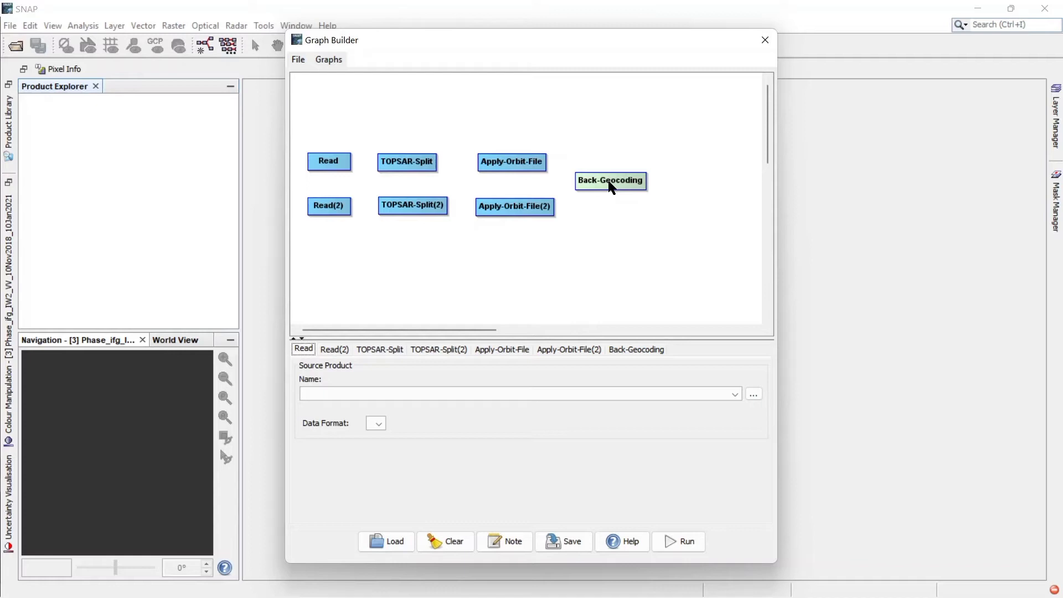
right_click(681, 172)
mouse_move(709, 181)
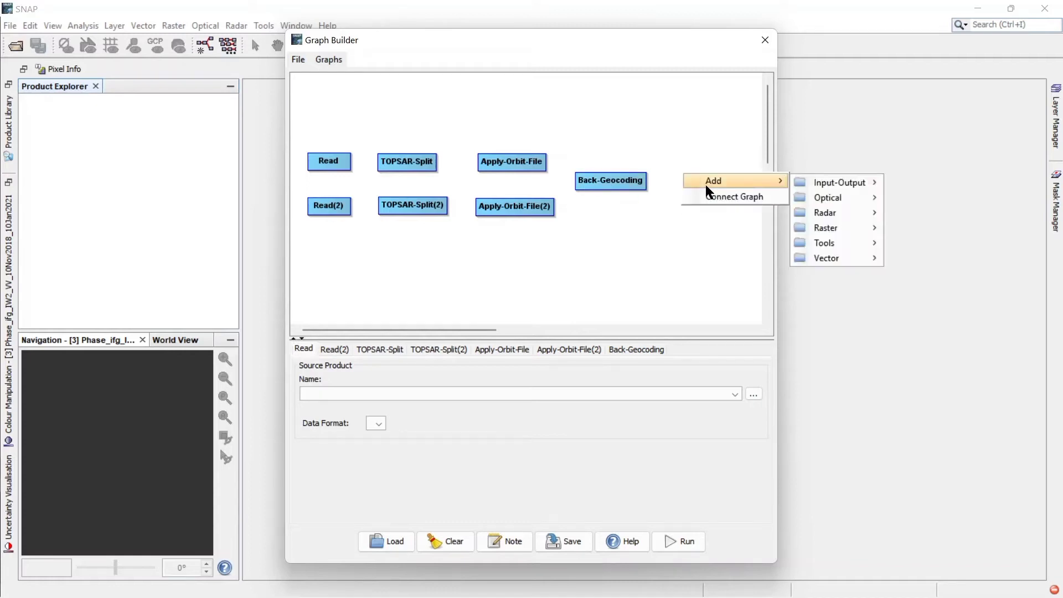
mouse_move(819, 211)
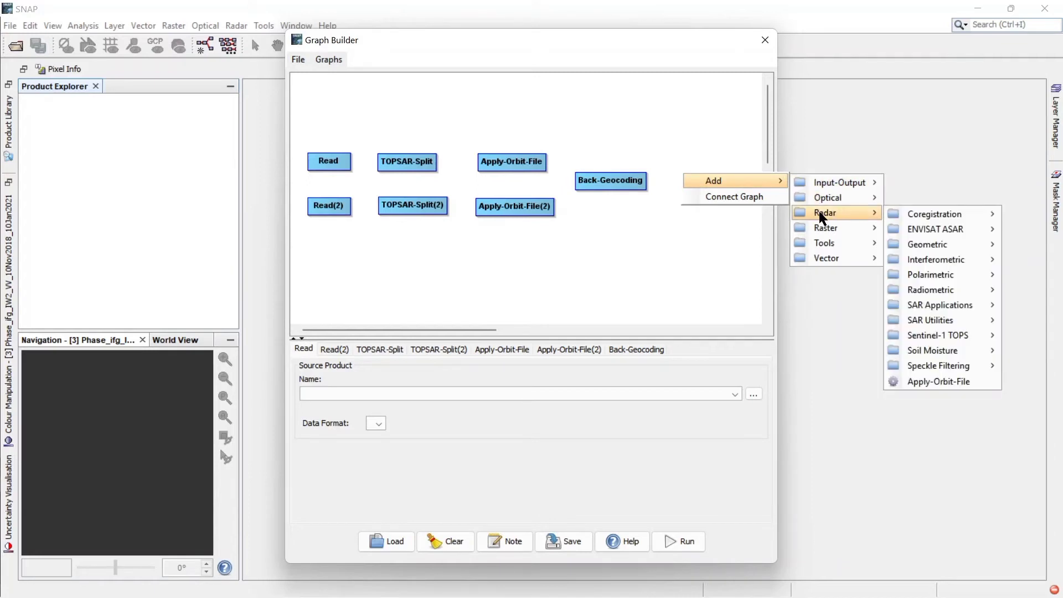
mouse_move(934, 216)
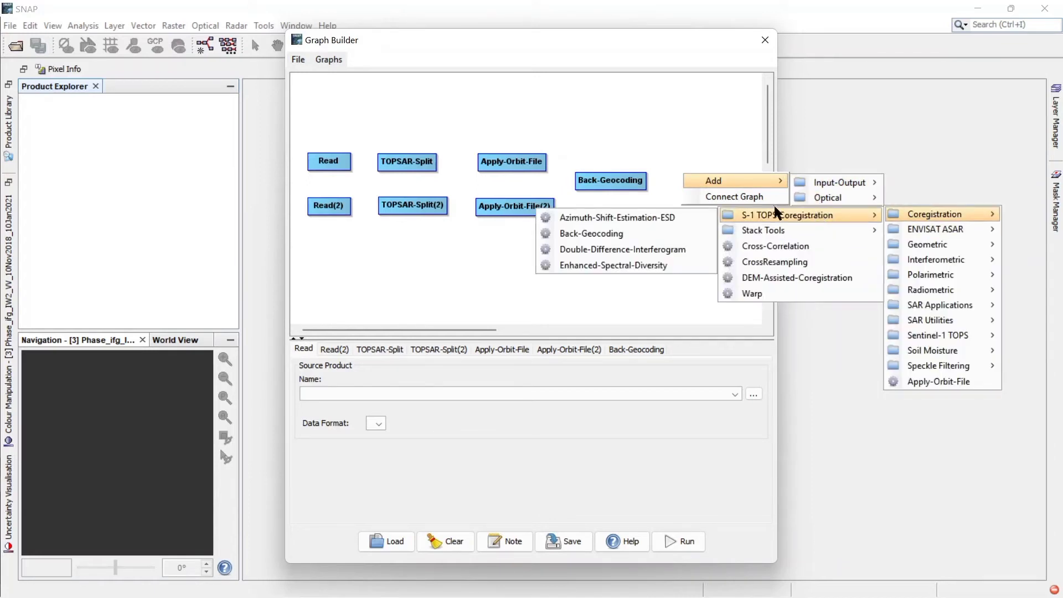
click(614, 265)
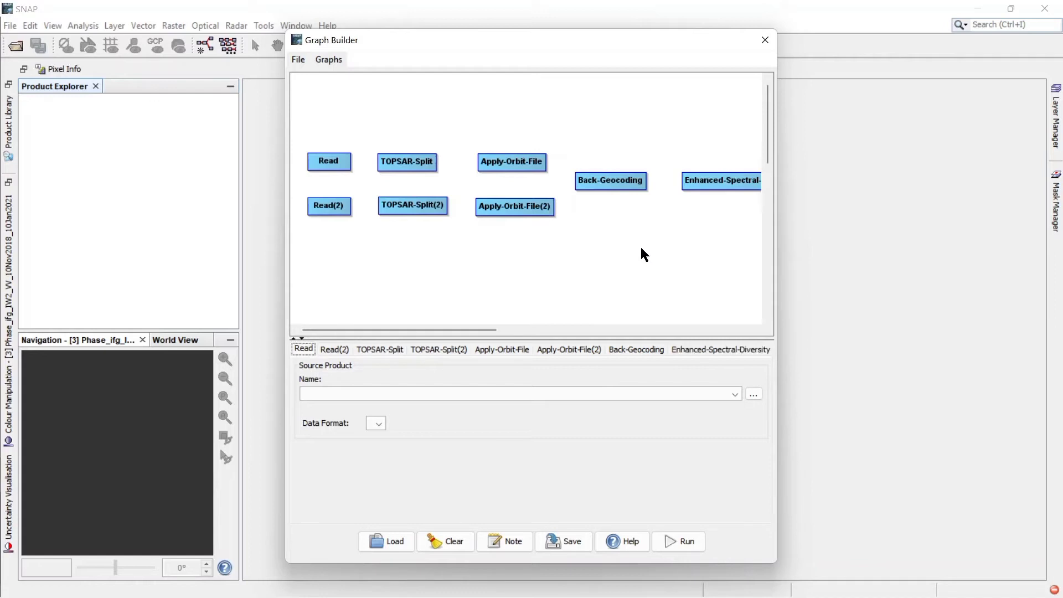
drag(739, 186, 718, 186)
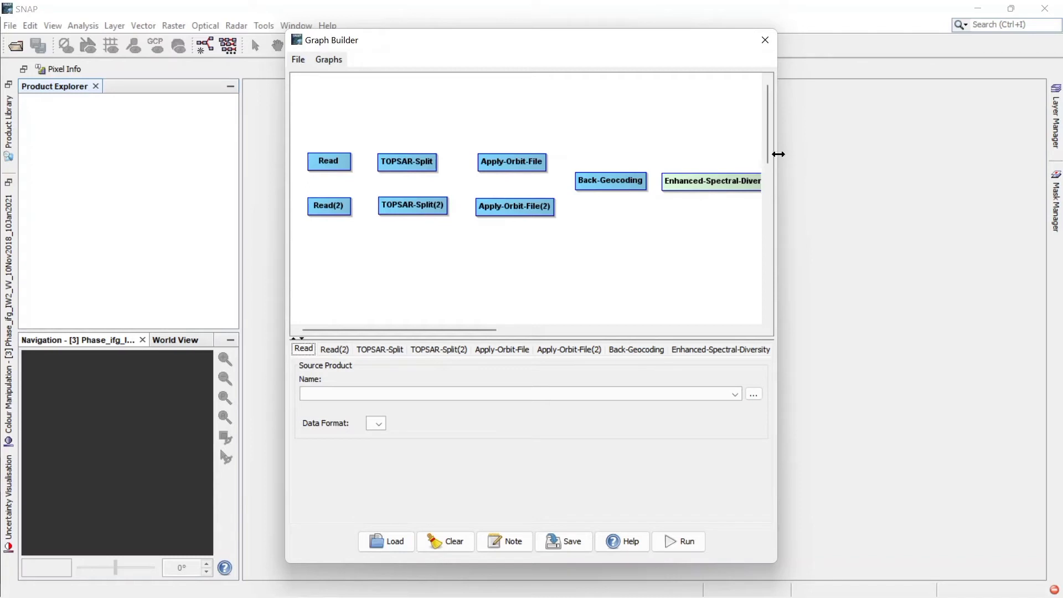
- Widen the Graph Builder window and add an interferometric Interferogram operator to the right of Enhanced-Spectral-Diversity
drag(778, 154, 956, 137)
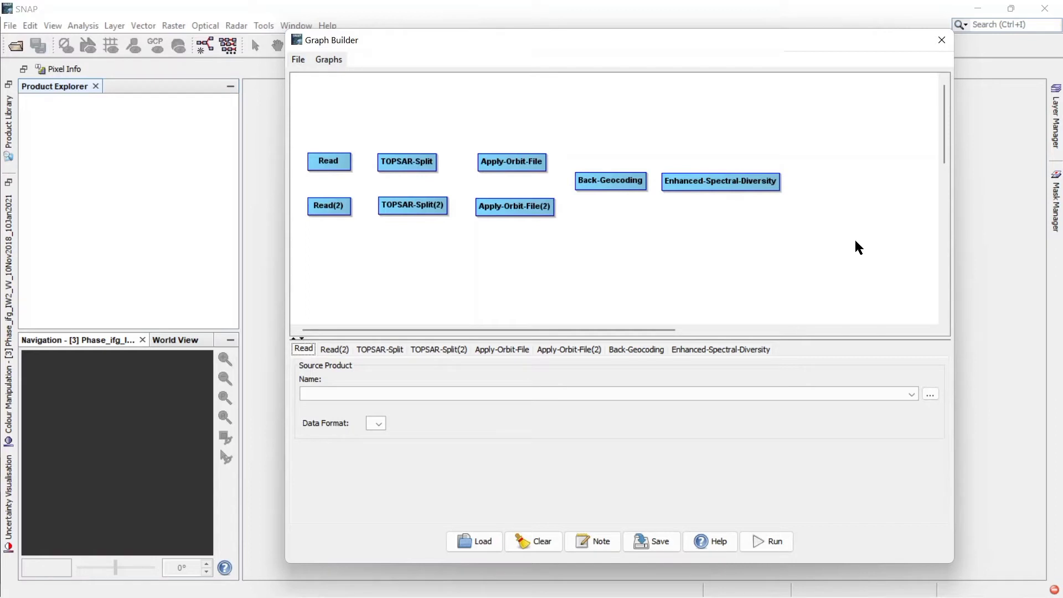
right_click(832, 200)
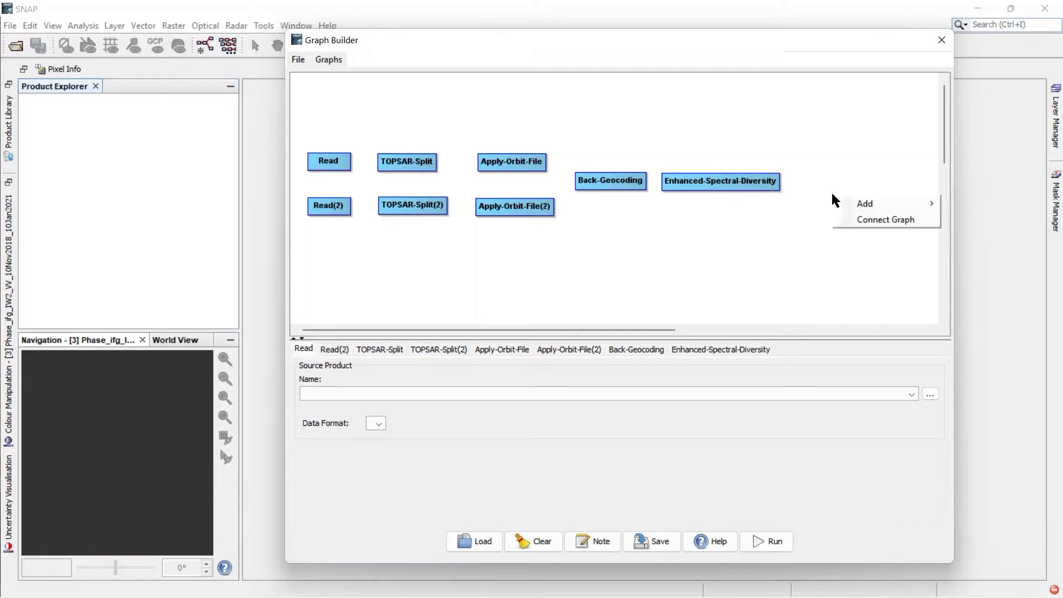
mouse_move(856, 204)
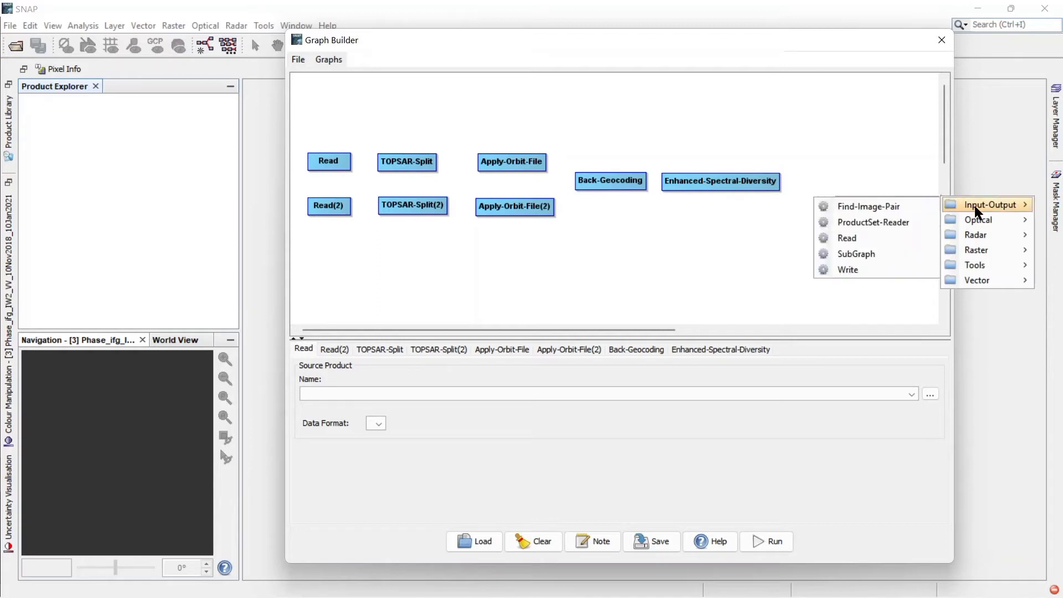
mouse_move(981, 232)
mouse_move(863, 284)
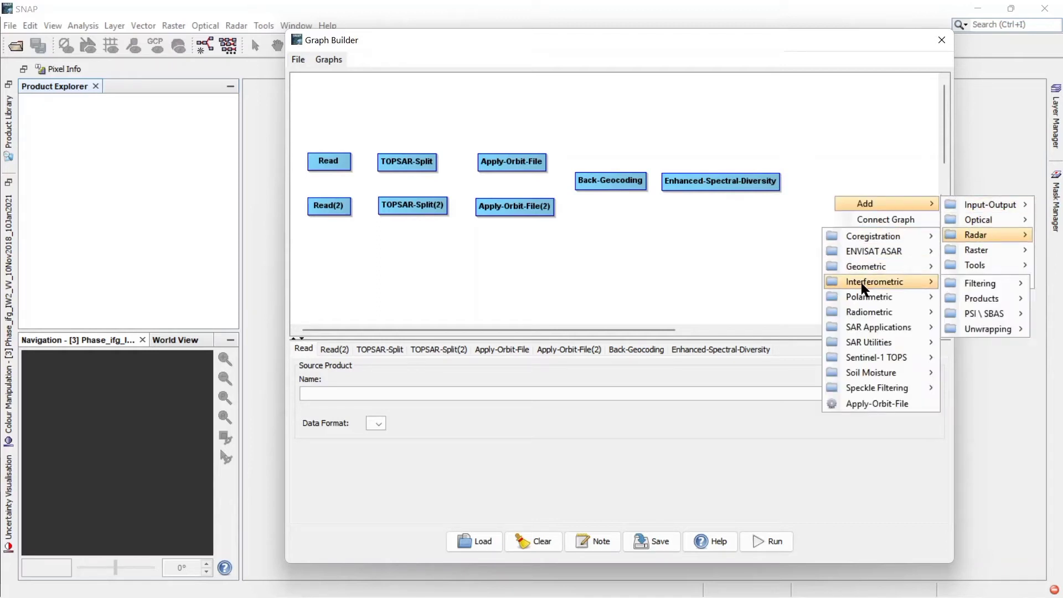
mouse_move(973, 293)
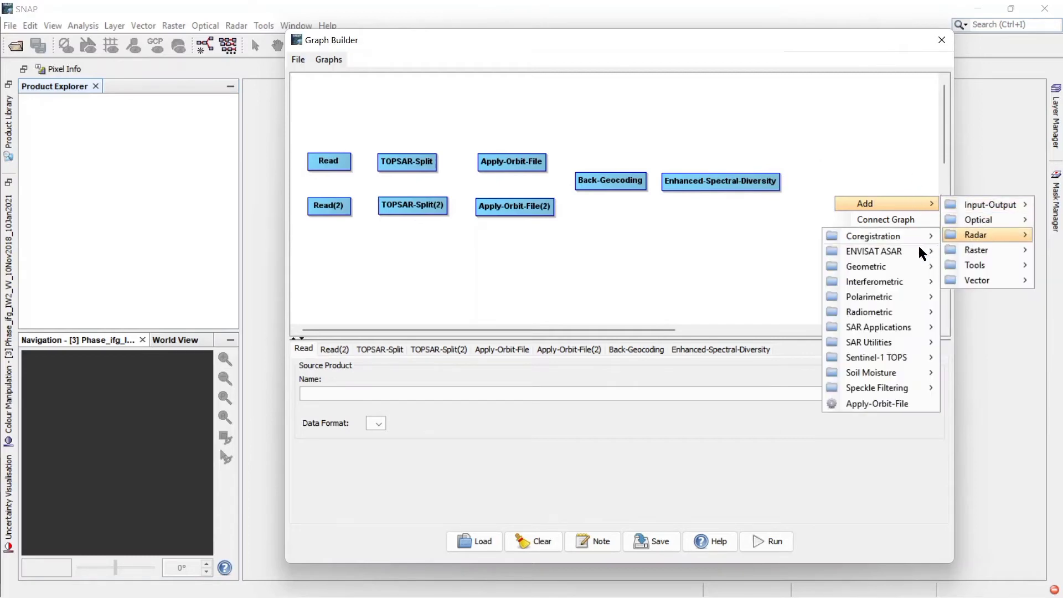
mouse_move(865, 315)
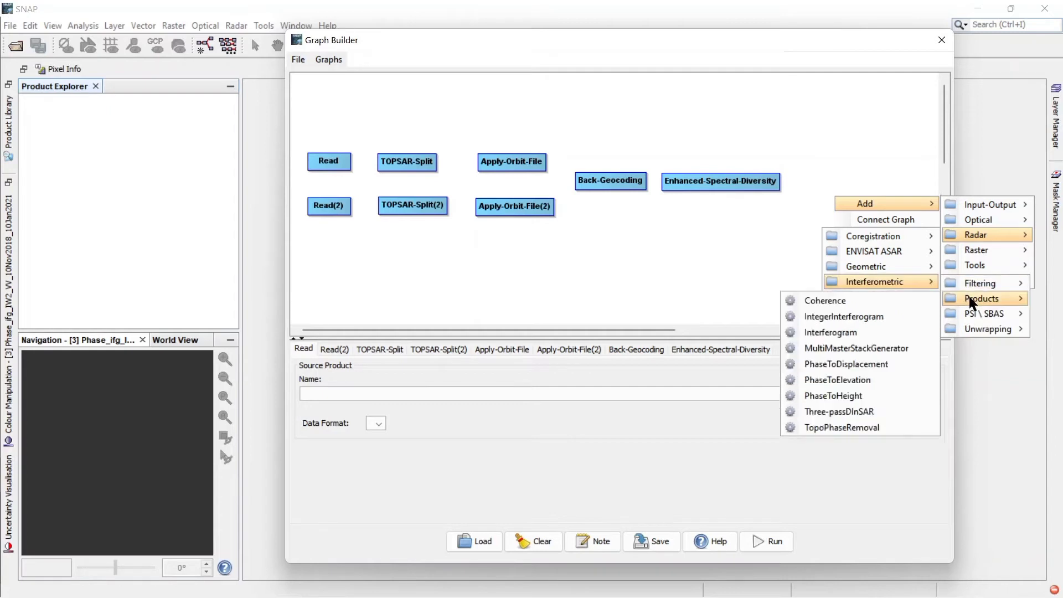
click(825, 333)
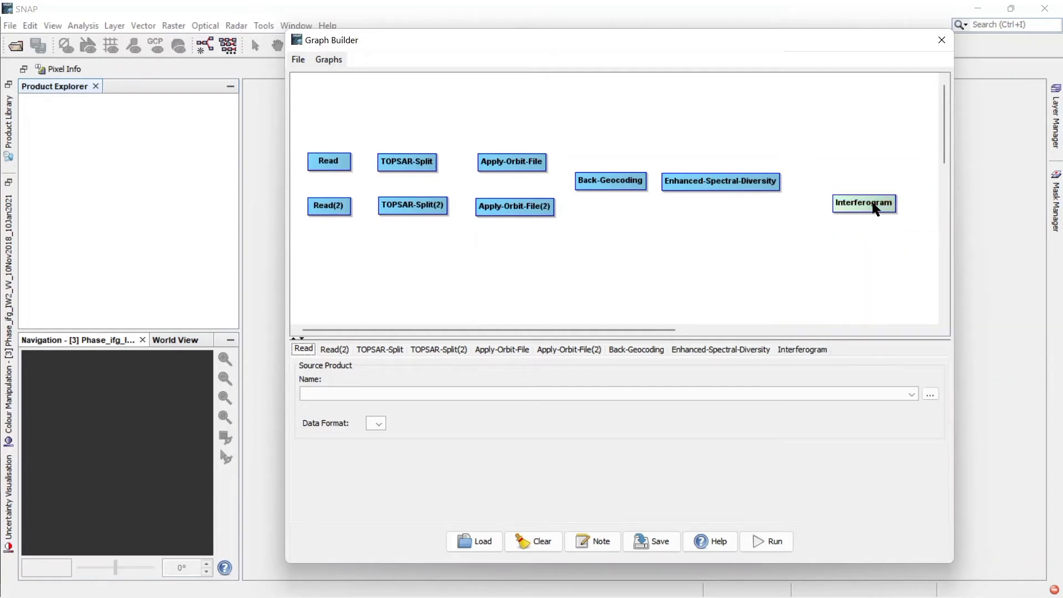
drag(873, 208, 841, 182)
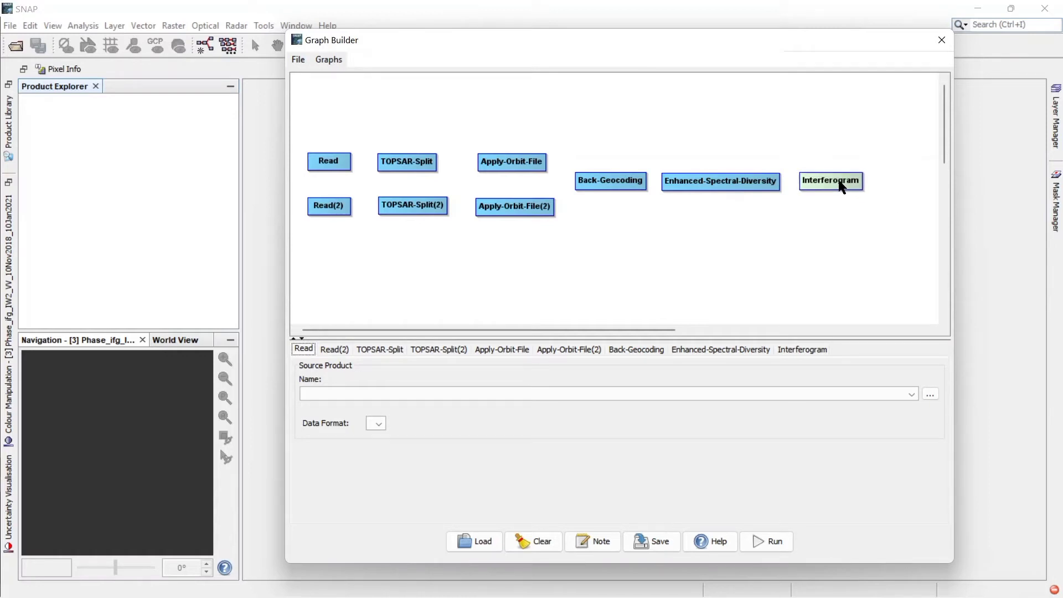
- Add a Sentinel-1 TOPS TOPSAR-Deburst operator and place it to the right of the Interferogram operator
right_click(859, 229)
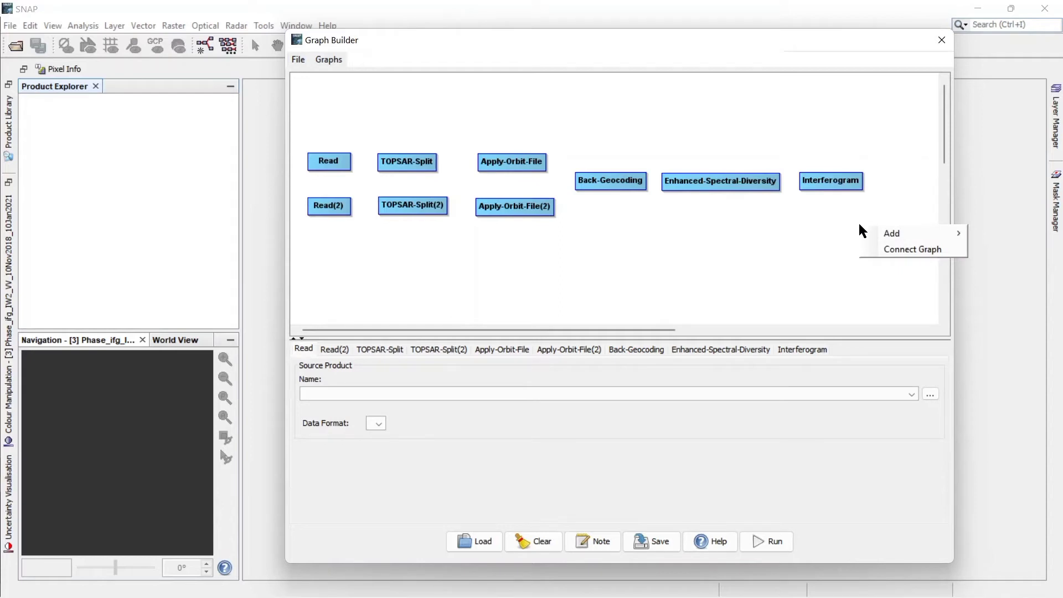
mouse_move(883, 233)
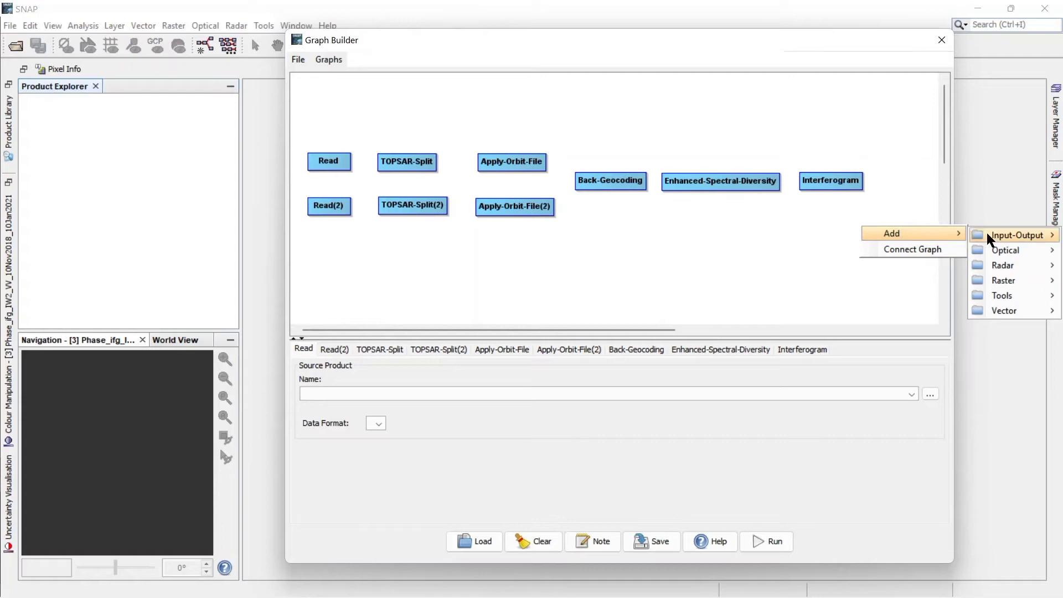
mouse_move(987, 232)
mouse_move(990, 260)
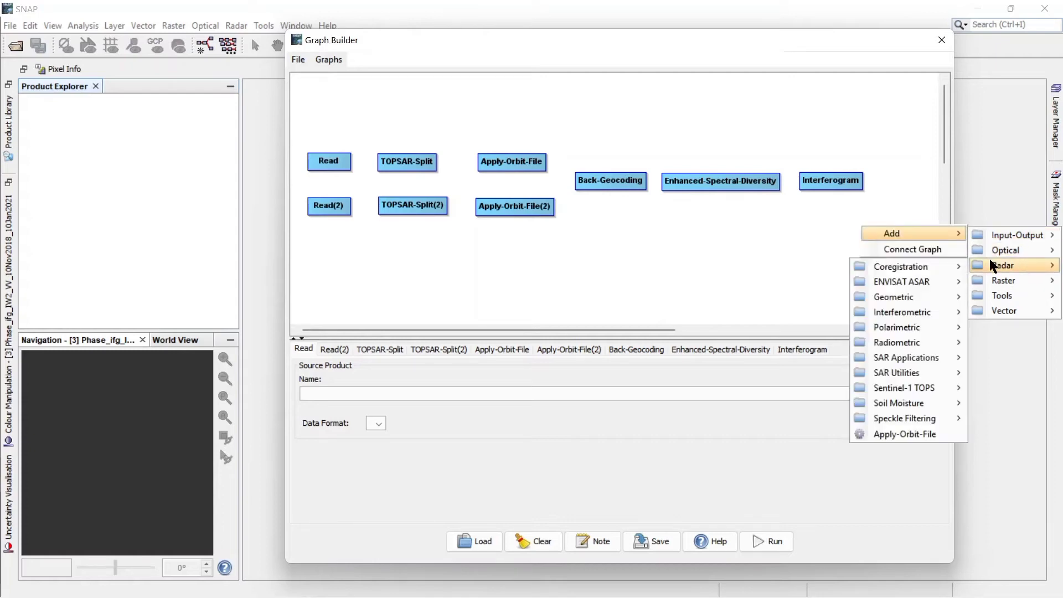
mouse_move(923, 270)
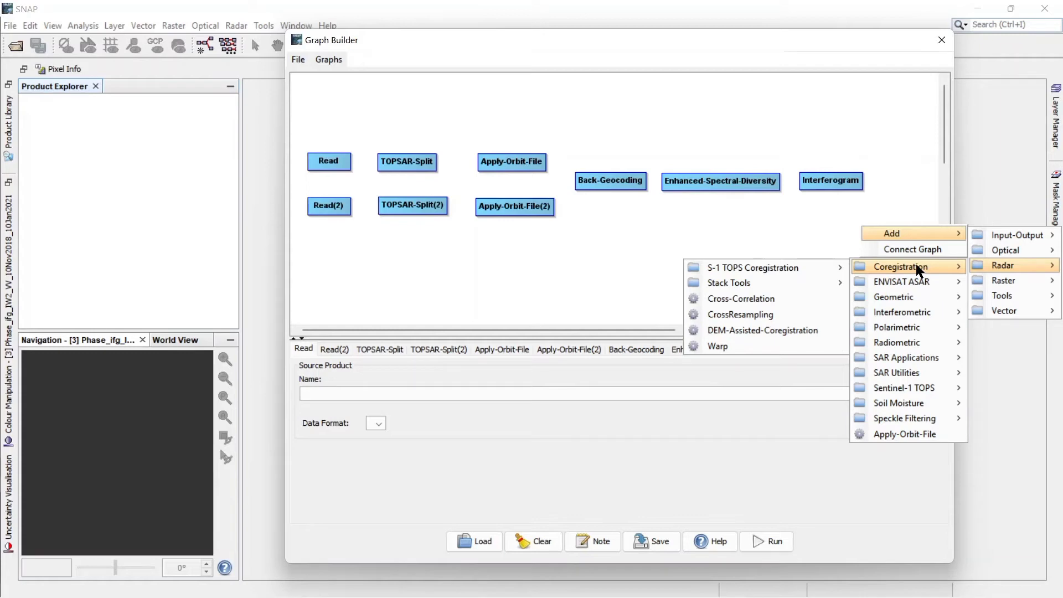
mouse_move(905, 386)
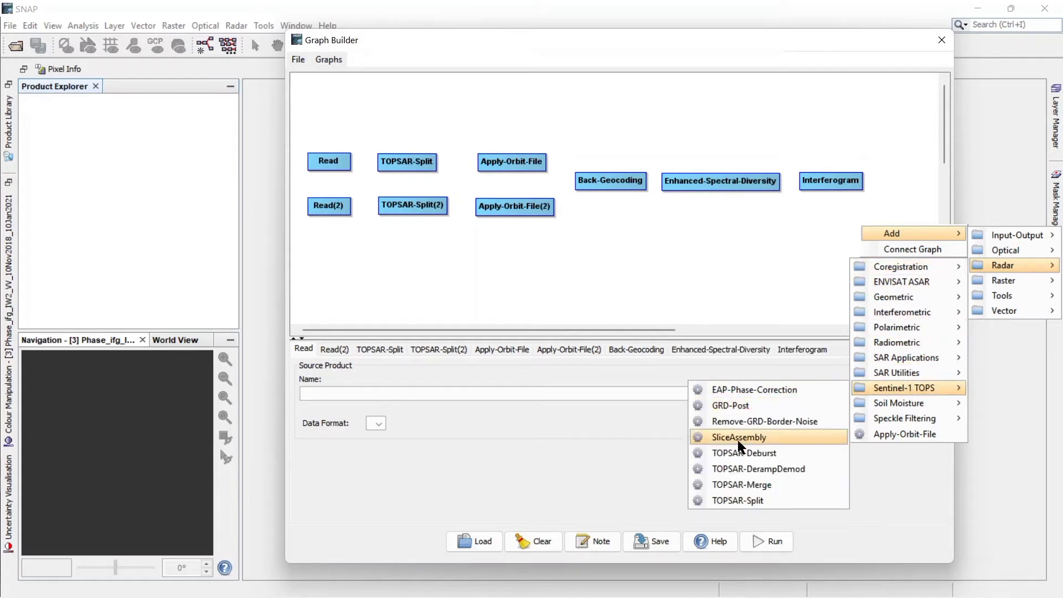
click(747, 452)
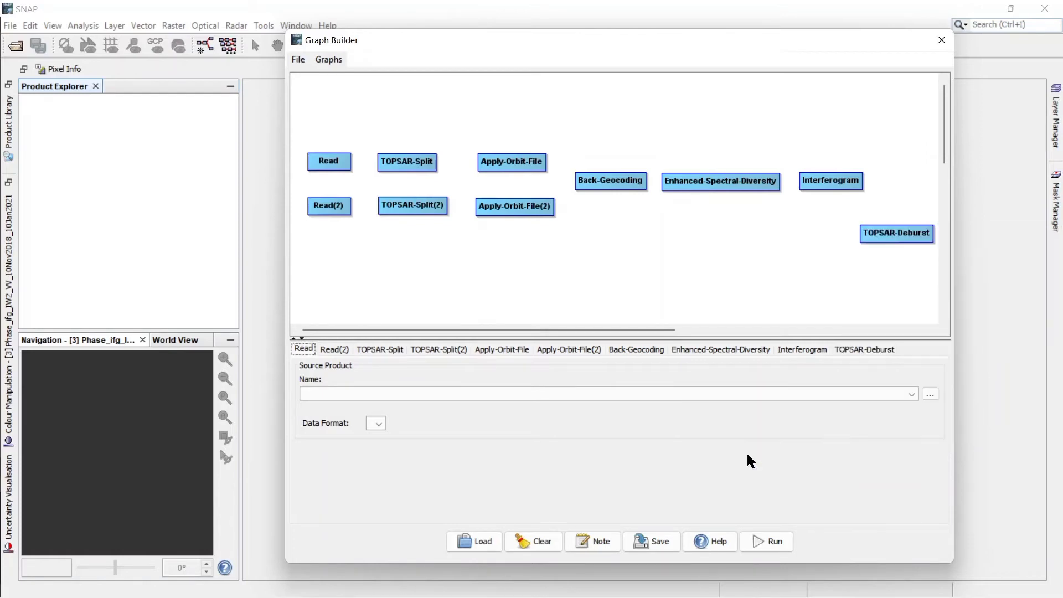
drag(921, 238, 937, 179)
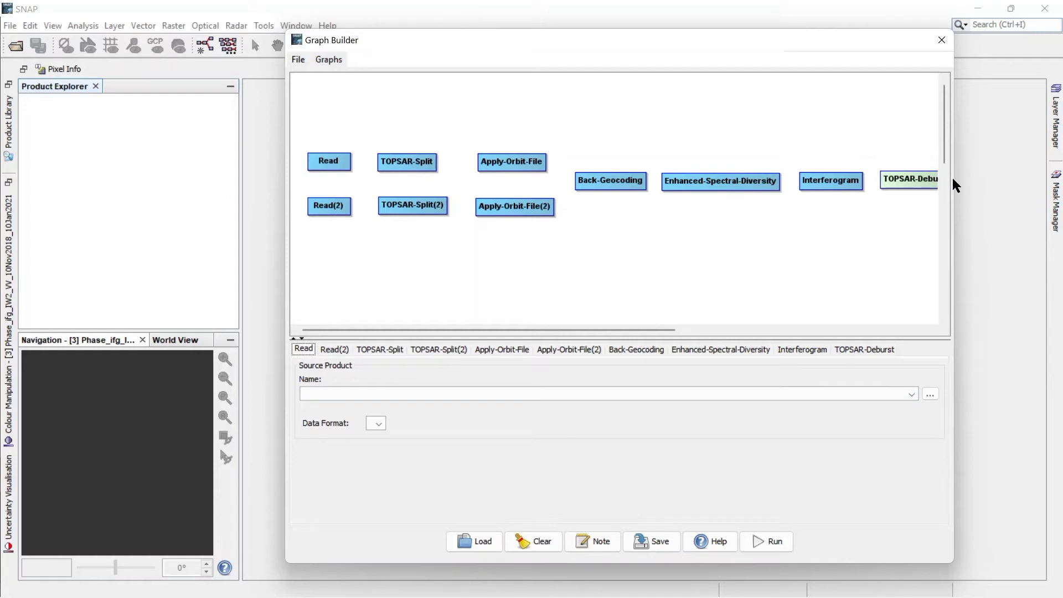
- Widen the Graph Builder window further and add a Write operator to the right of TOPSAR-Deburst
drag(957, 78, 1034, 75)
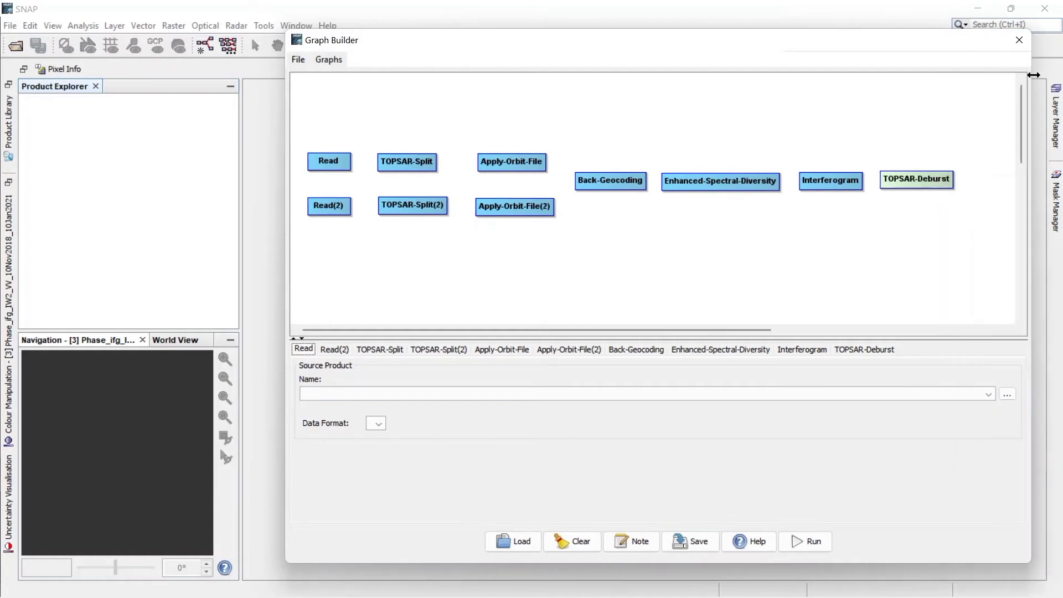
right_click(971, 242)
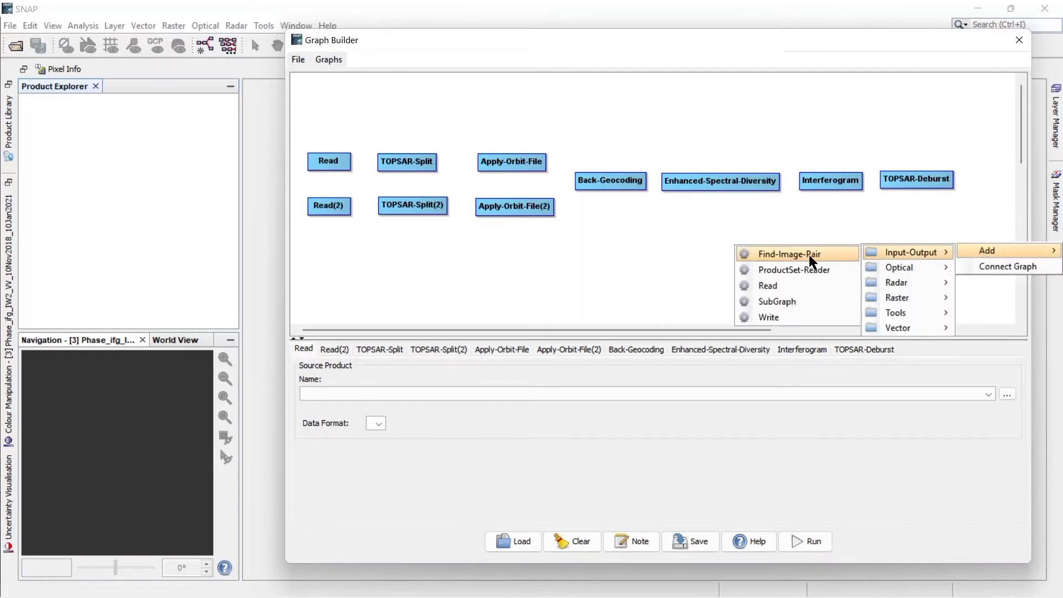
click(768, 320)
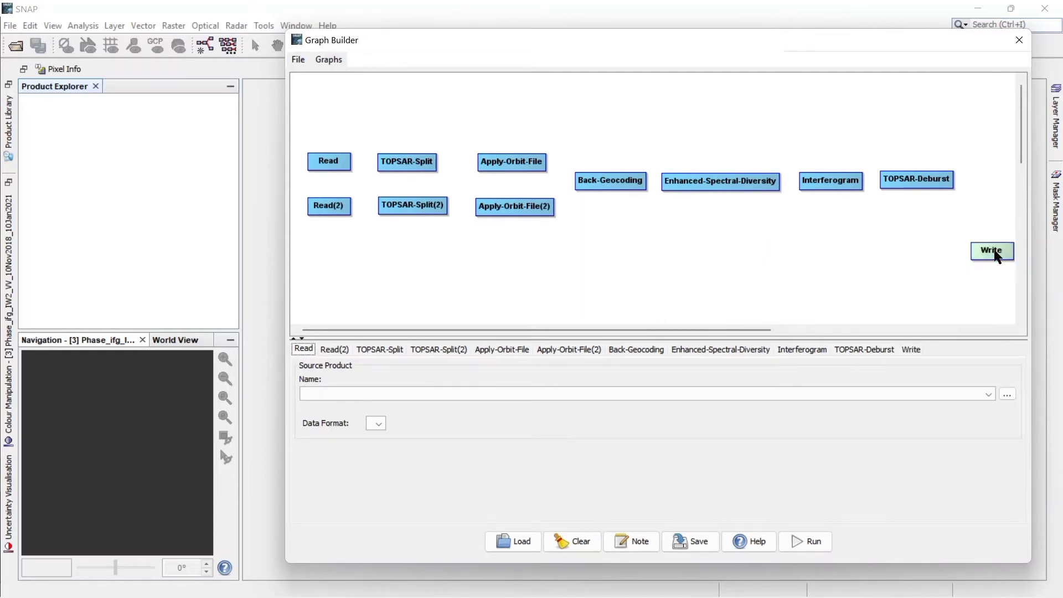
drag(999, 253, 997, 184)
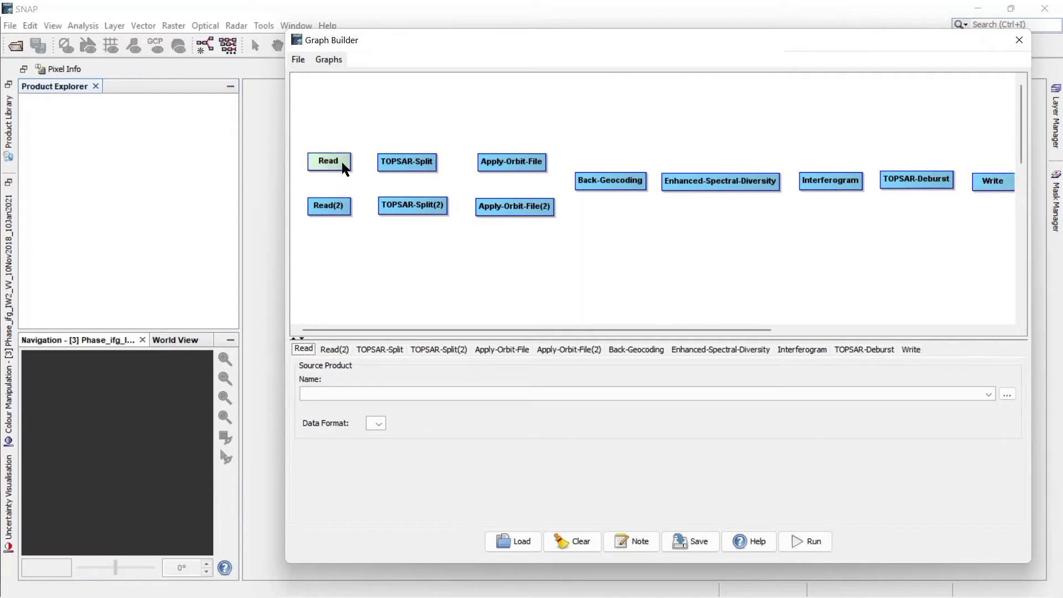
- Connect each Read operator to its TOPSAR-Split operator, and each TOPSAR-Split to its Apply-Orbit-File operator
mouse_move(347, 162)
drag(347, 163, 385, 167)
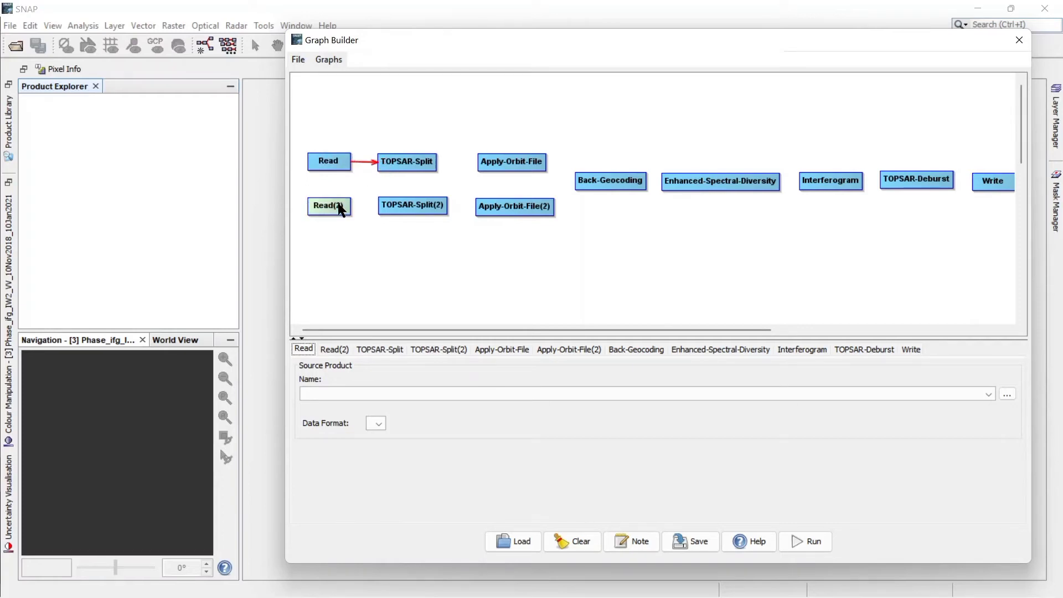
drag(348, 204, 390, 210)
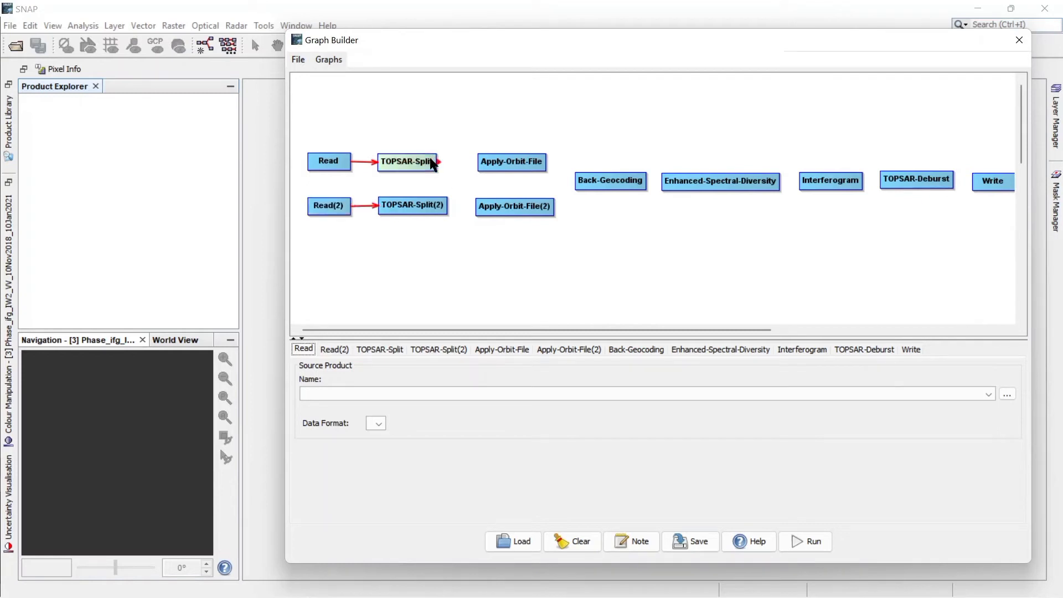
drag(433, 164, 492, 165)
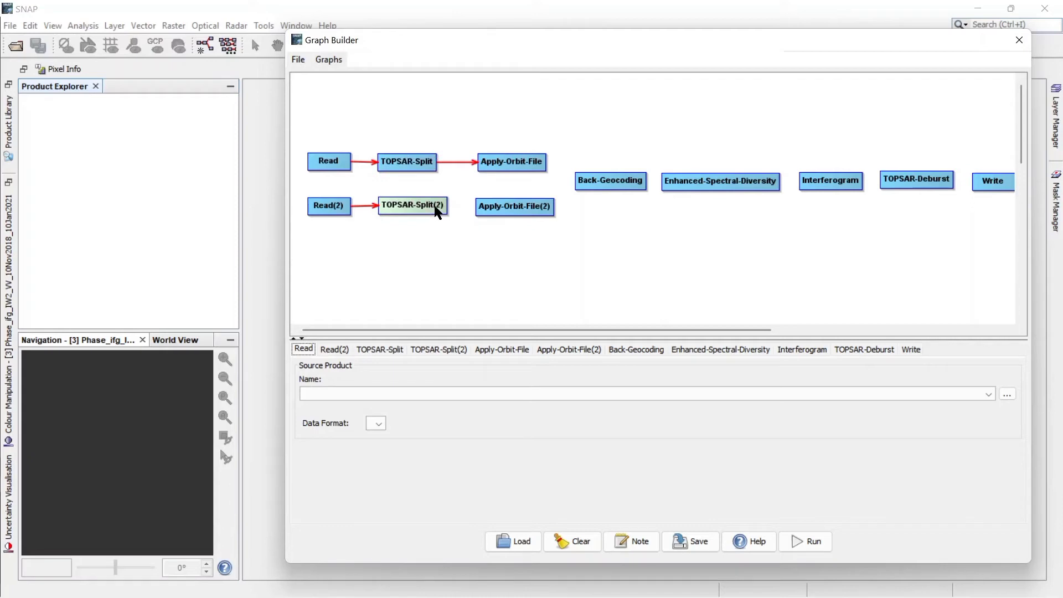
mouse_move(441, 209)
mouse_down()
mouse_move(475, 209)
mouse_move(444, 206)
mouse_up()
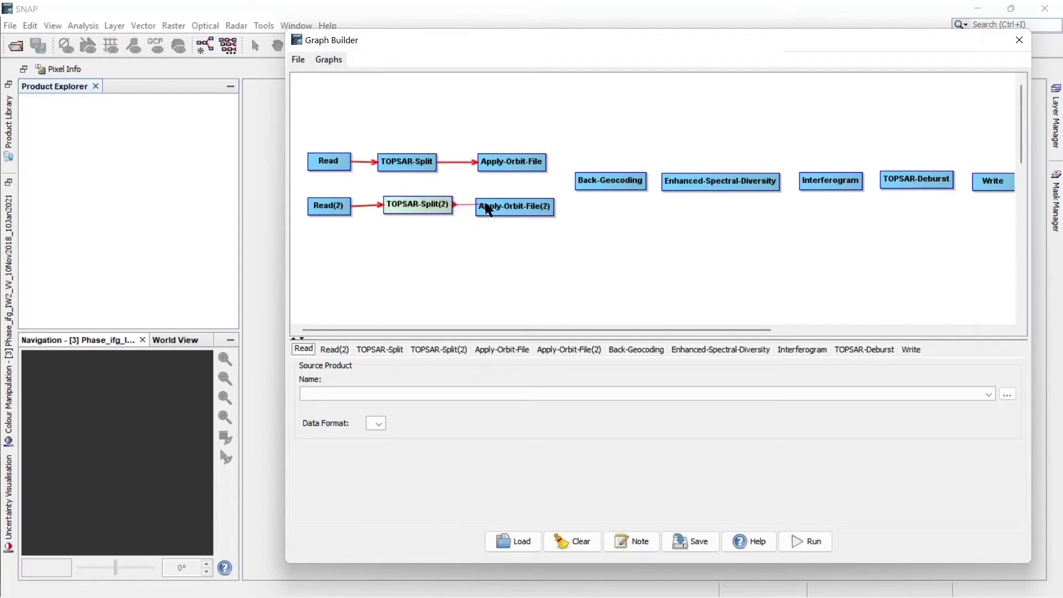
drag(487, 209, 489, 208)
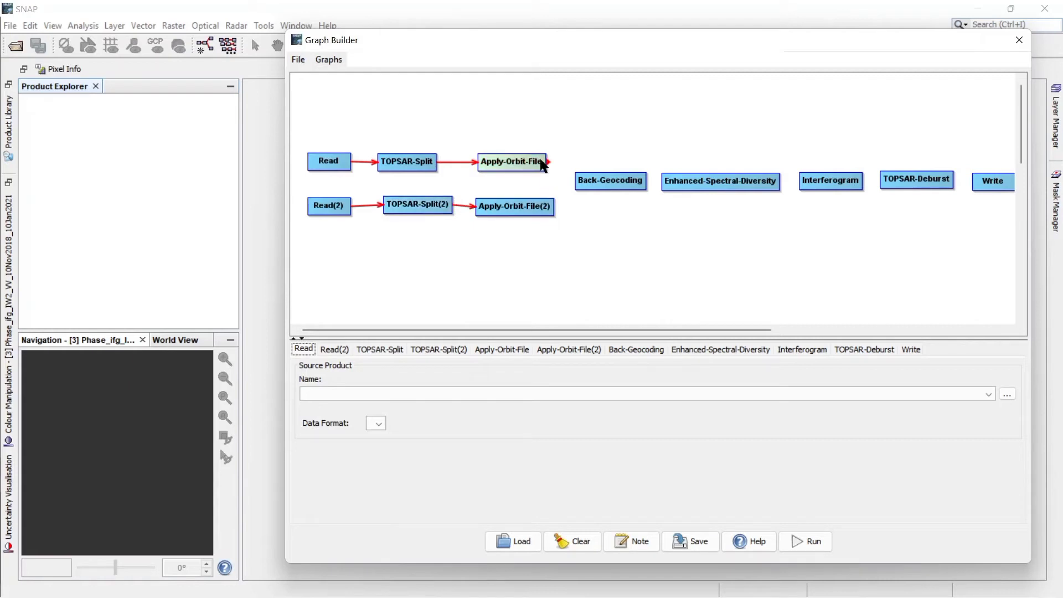
- Connect both Apply-Orbit-File operators to Back-Geocoding, and chain it through Enhanced-Spectral-Diversity, Interferogram and TOPSAR-Deburst to Write
drag(598, 160, 614, 176)
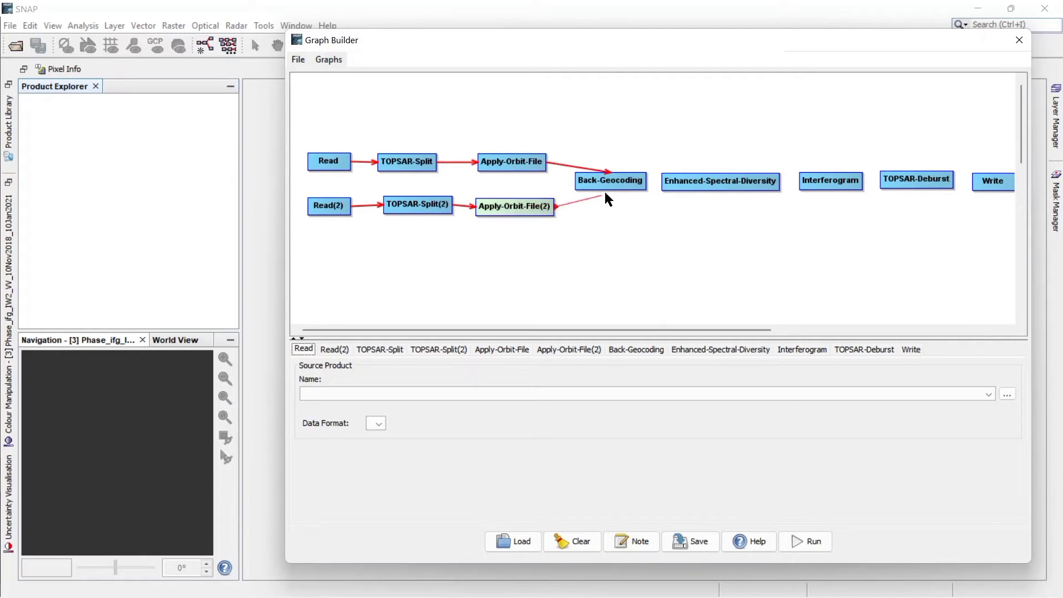
drag(606, 193, 670, 182)
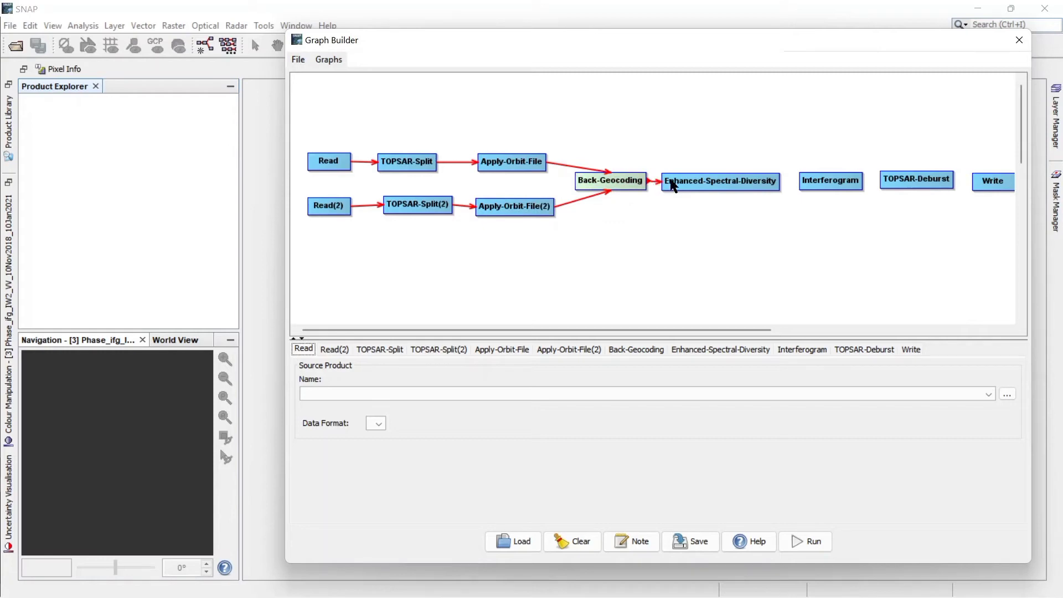
drag(779, 184, 989, 186)
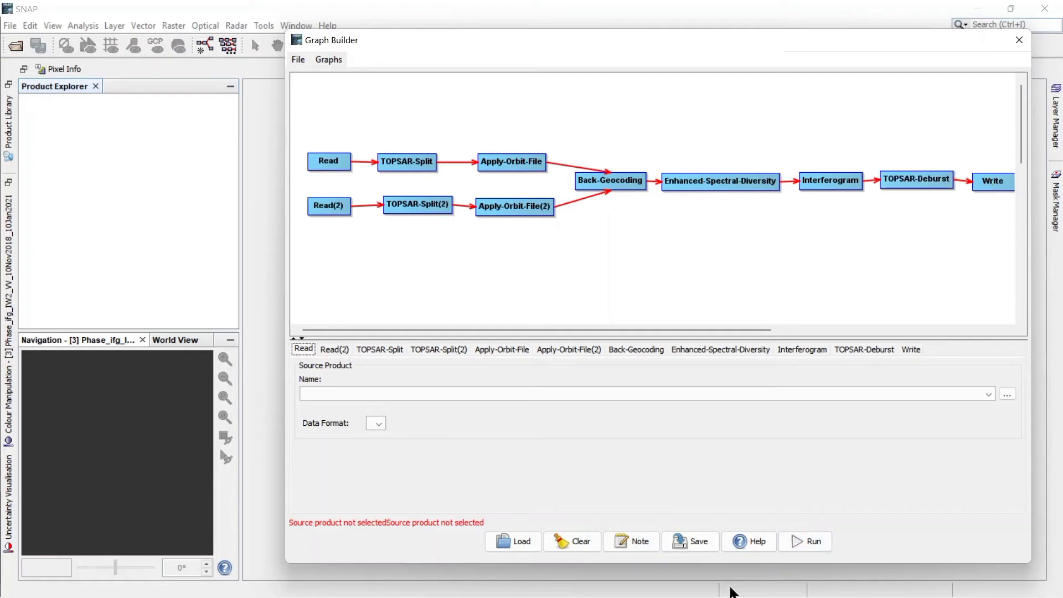
- Set the Read source to the 20181110T214248 S1A SLC product and the Read(2) source to the 20210110T214258 S1A SLC product
click(1008, 393)
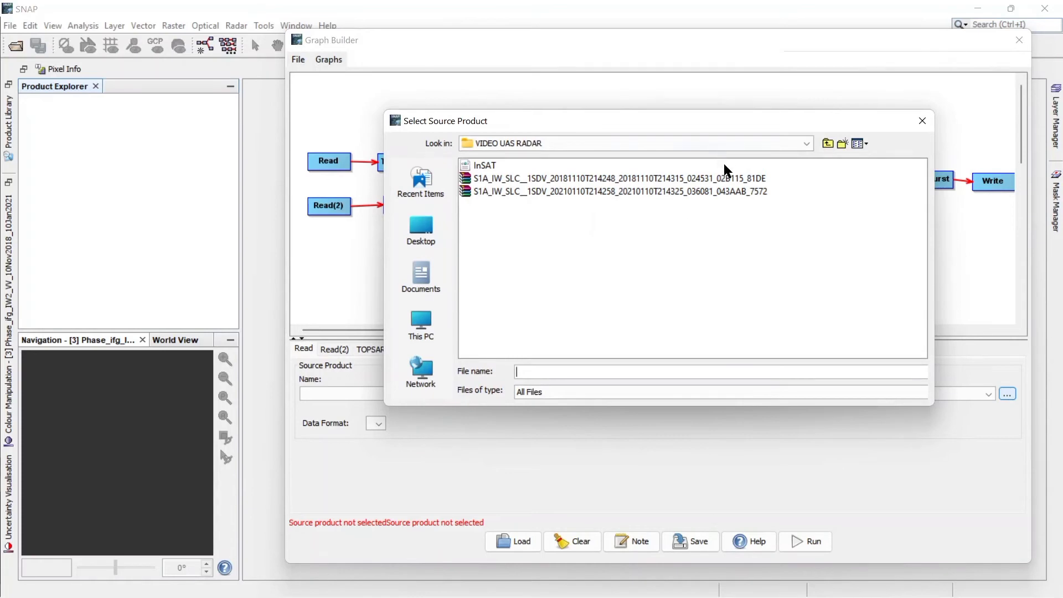
click(729, 180)
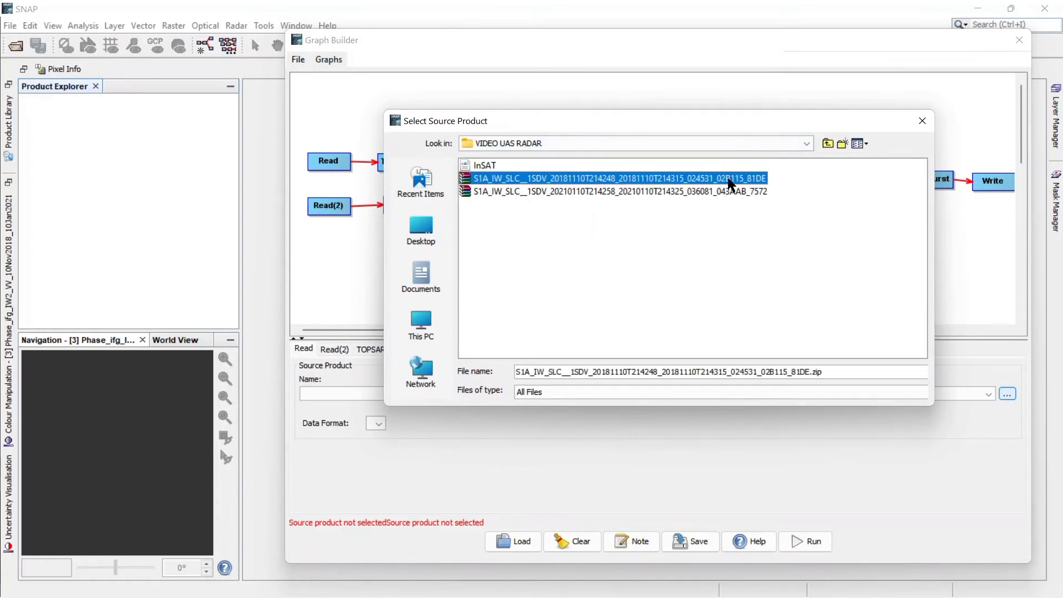
key(Return)
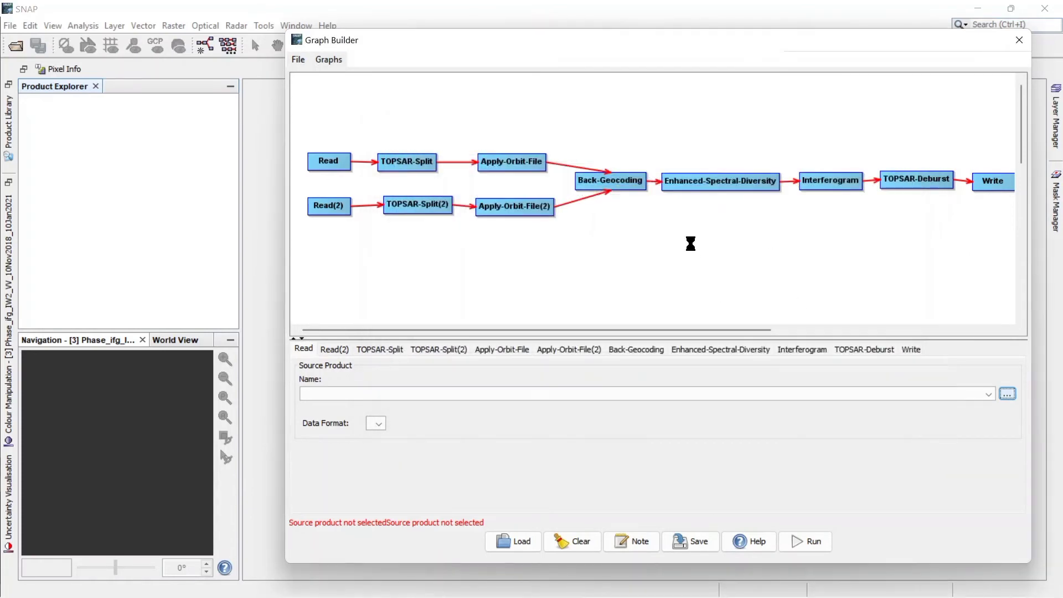
click(337, 347)
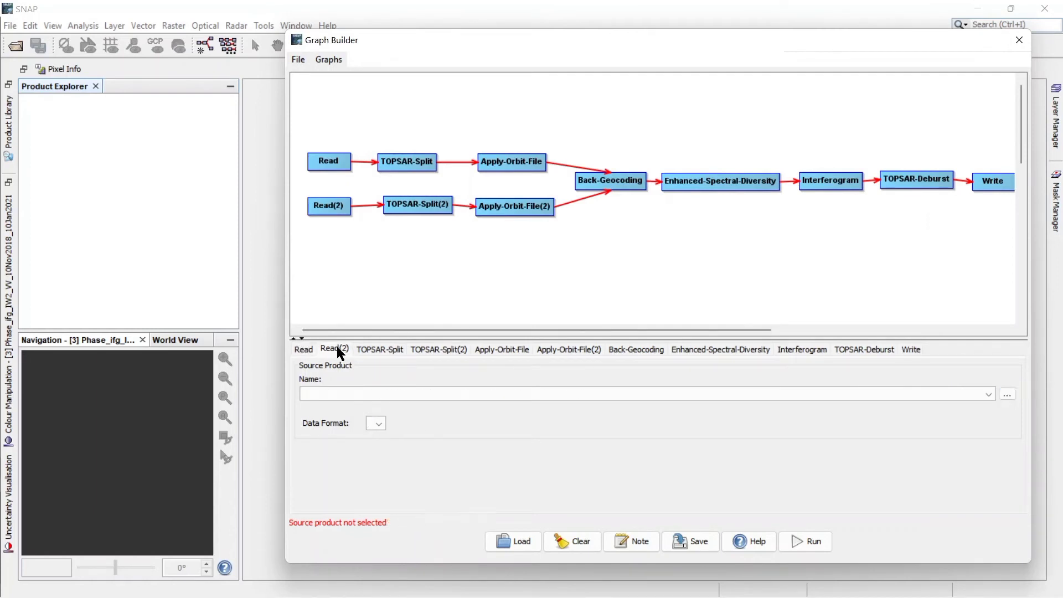
click(1007, 395)
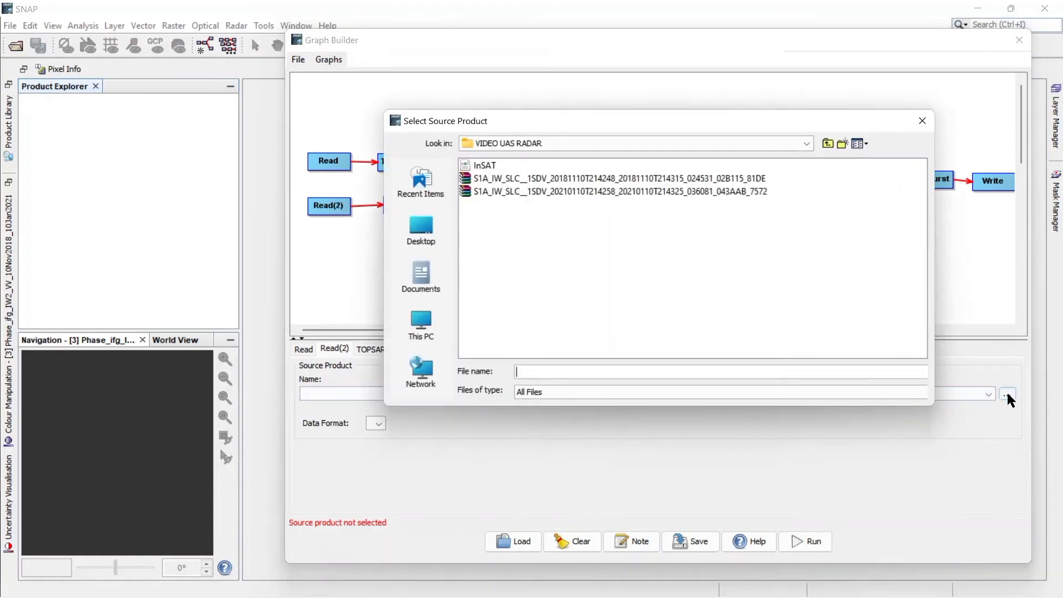
click(696, 193)
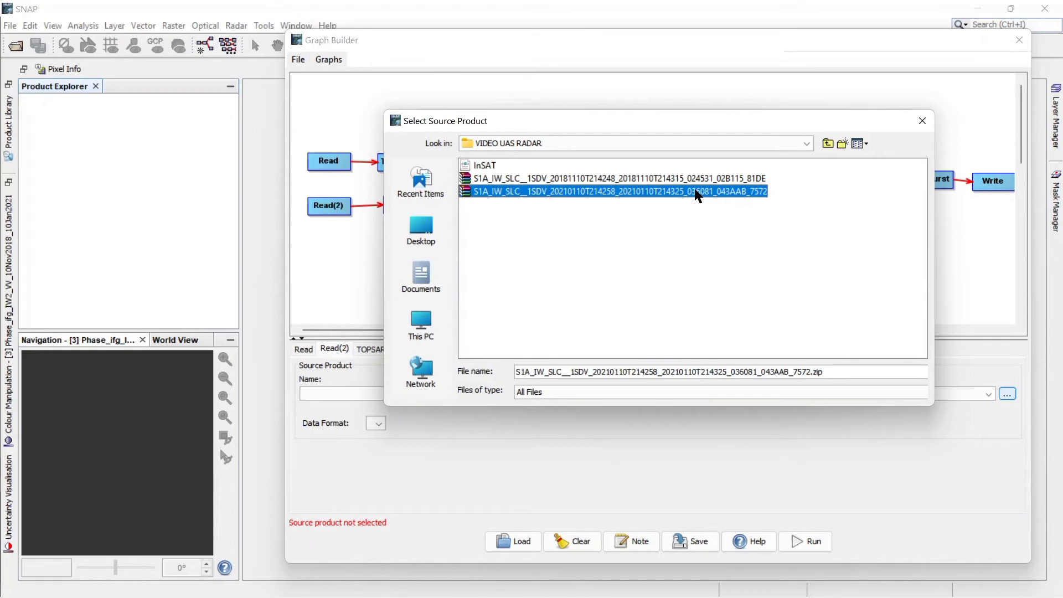
double_click(695, 192)
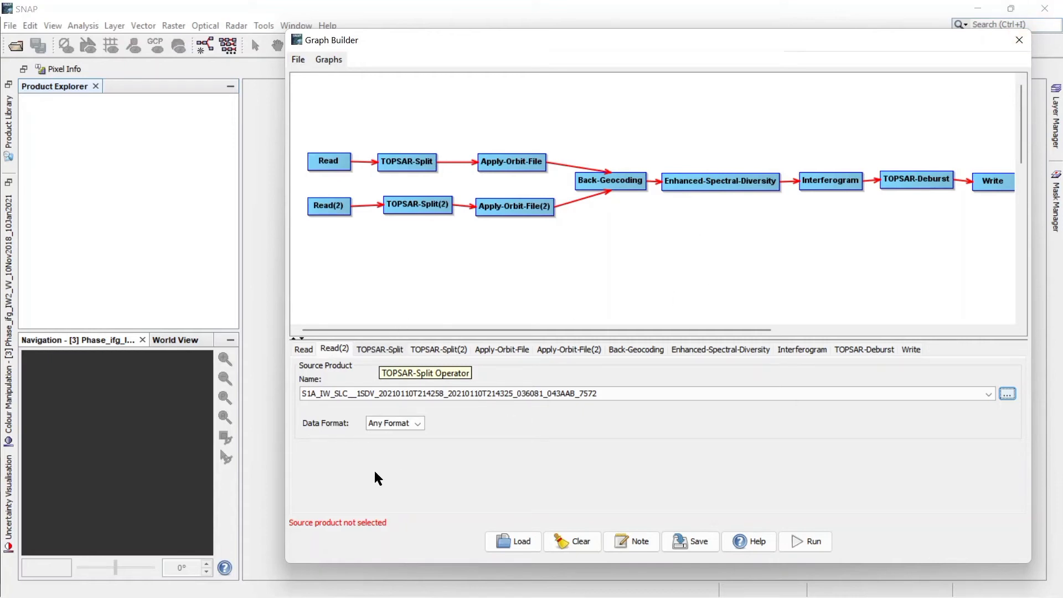
- Configure TOPSAR-Split with subswath IW2, polarisation VV and bursts 1 to 6
click(374, 350)
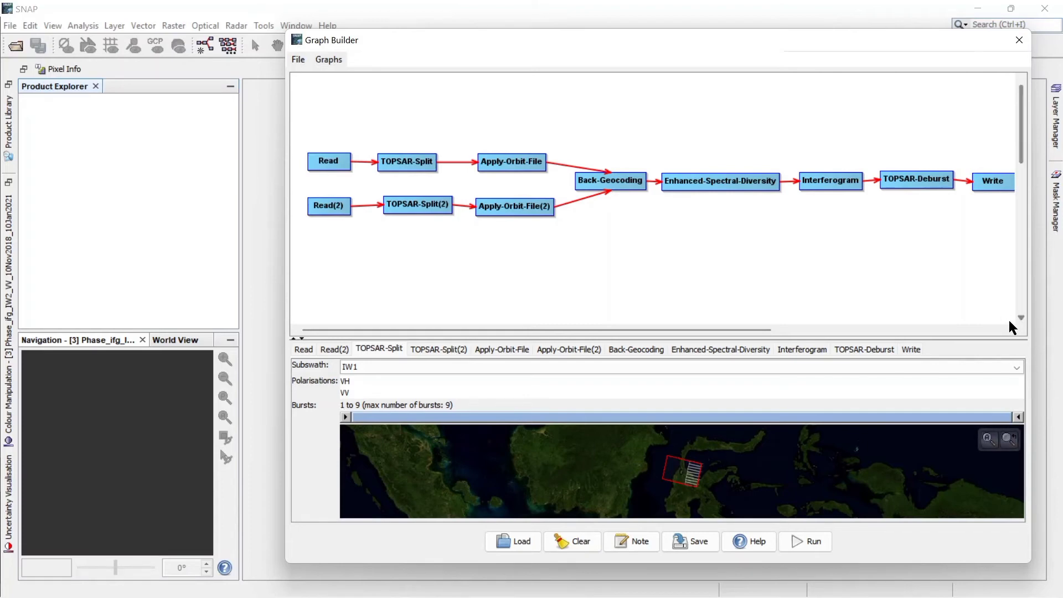
click(1015, 369)
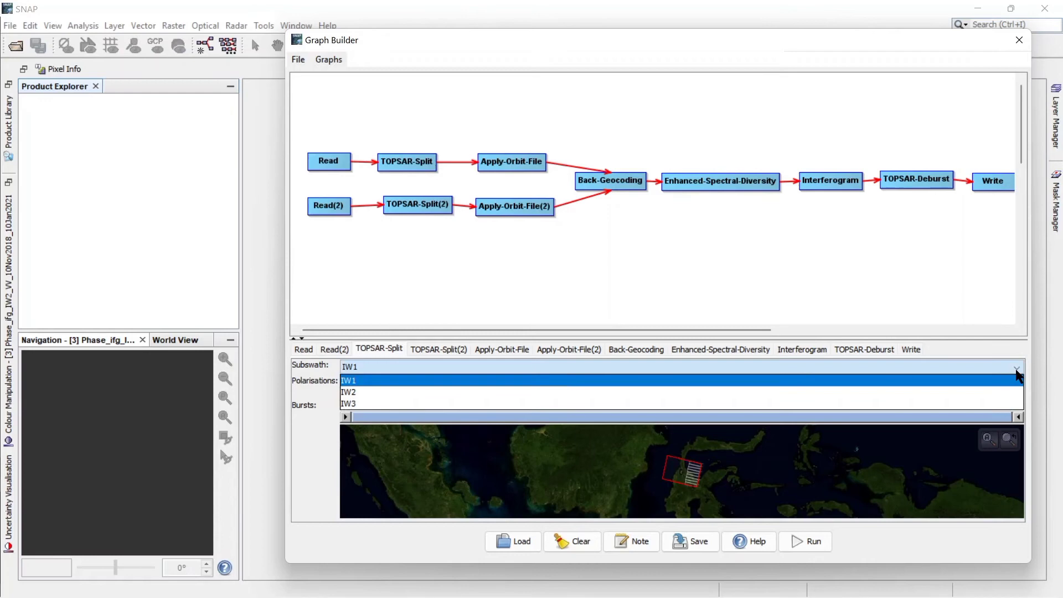
click(969, 393)
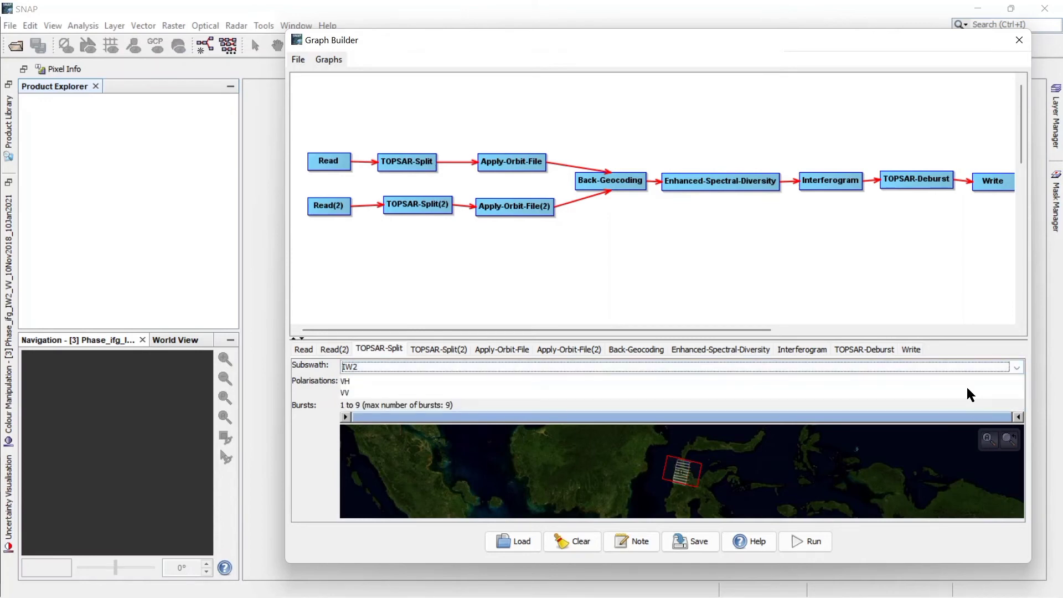
click(344, 393)
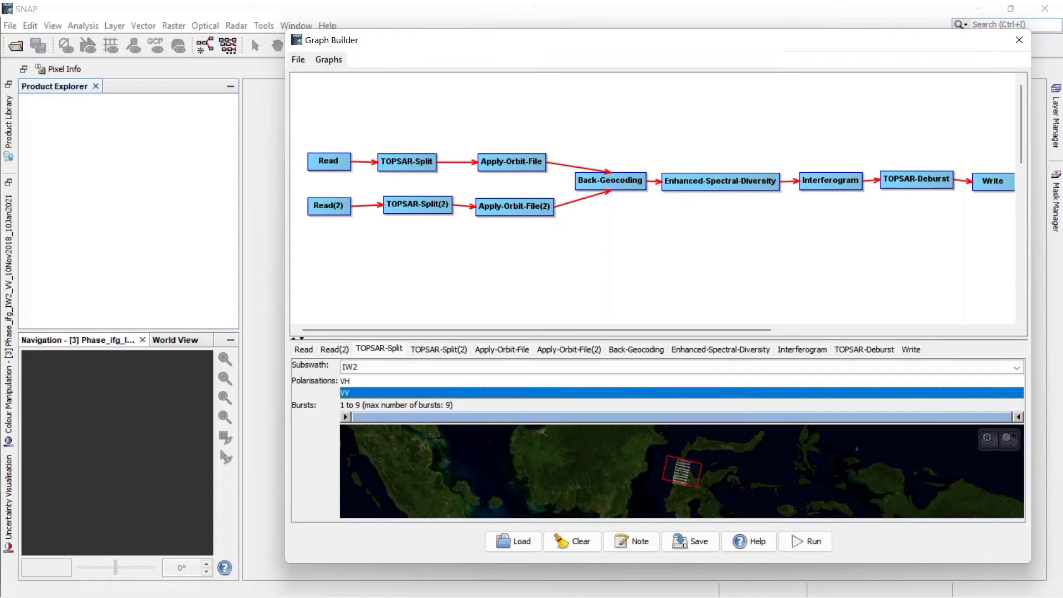
drag(1020, 417, 771, 418)
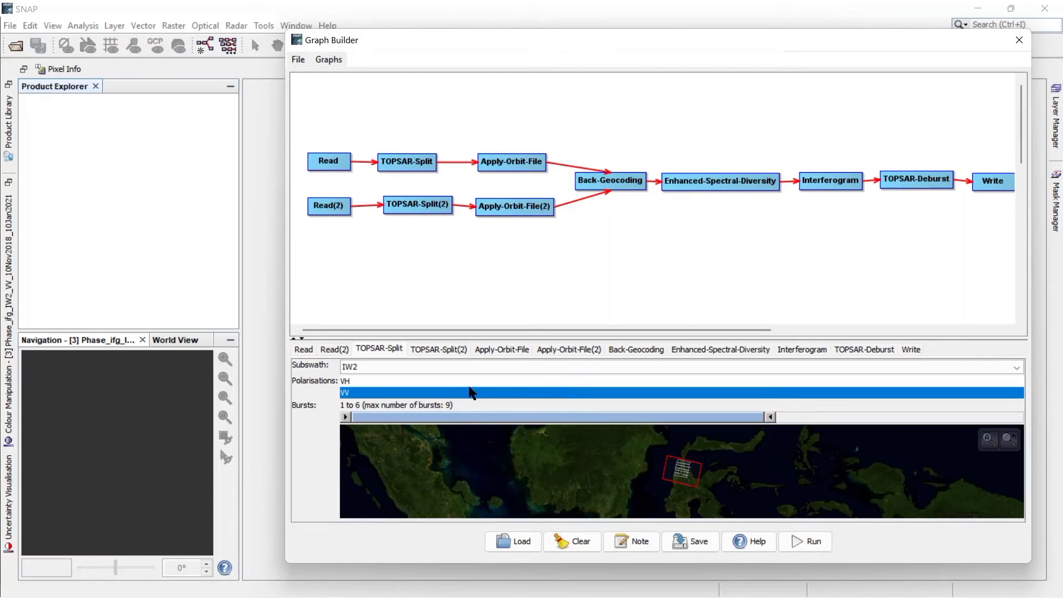
- Configure TOPSAR-Split(2) with subswath IW2, polarisation VV and bursts 1 to 6, and compare its settings with TOPSAR-Split
click(447, 350)
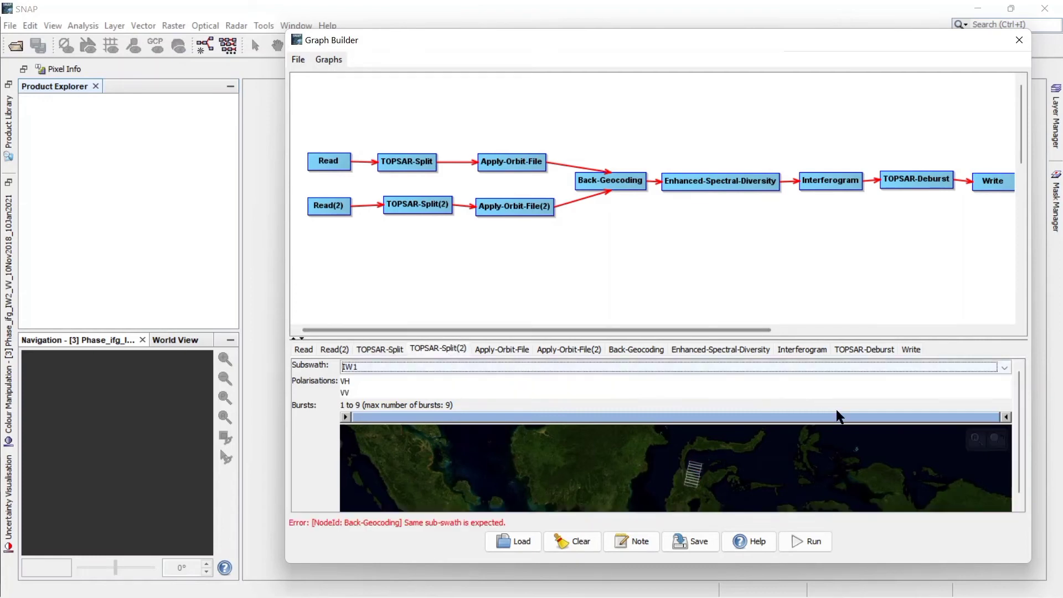
click(1004, 367)
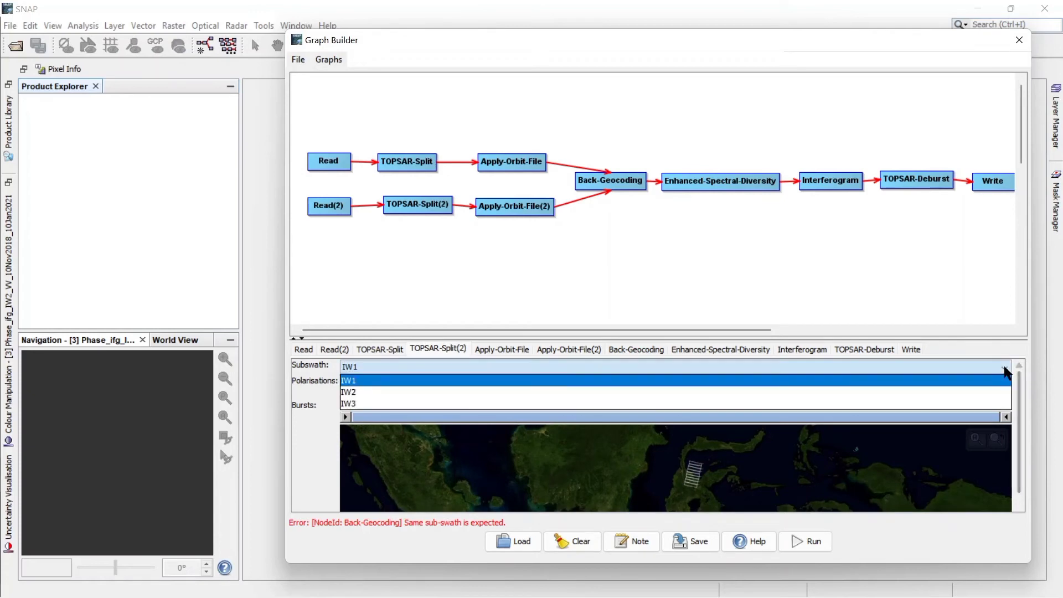
click(993, 396)
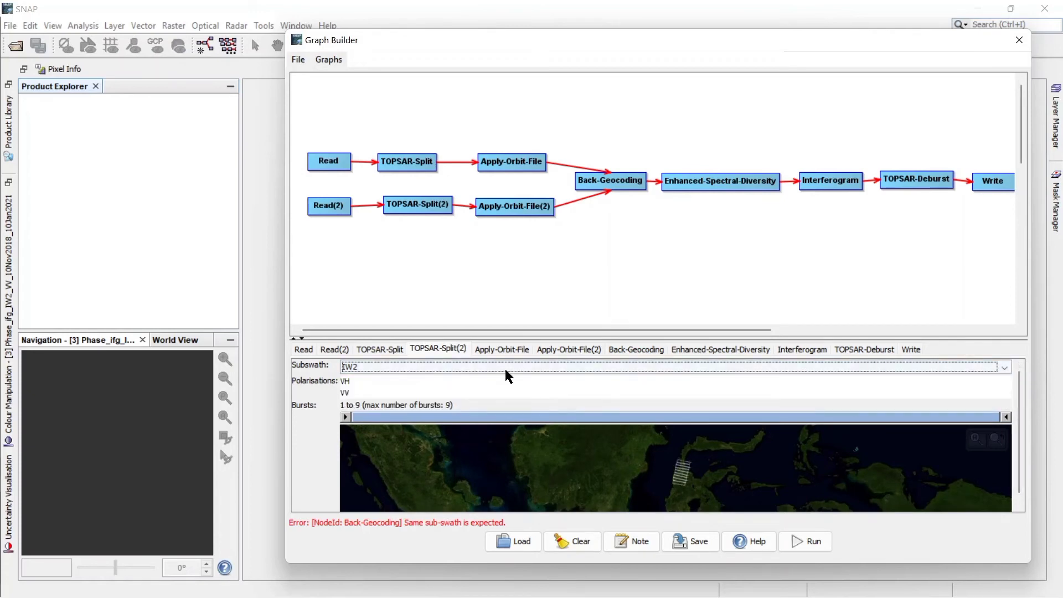
click(343, 393)
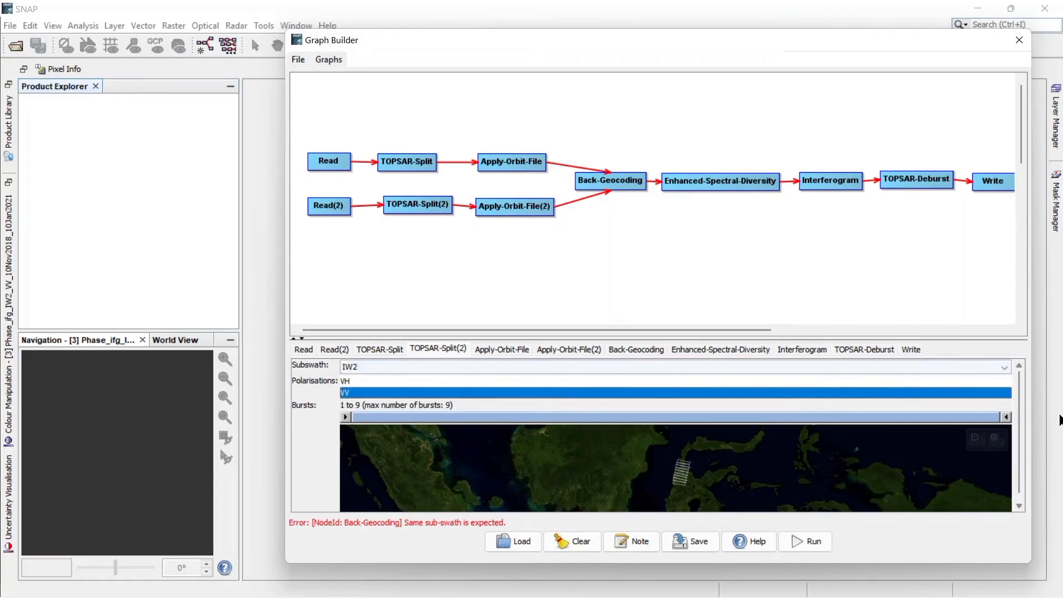
drag(1003, 417, 726, 420)
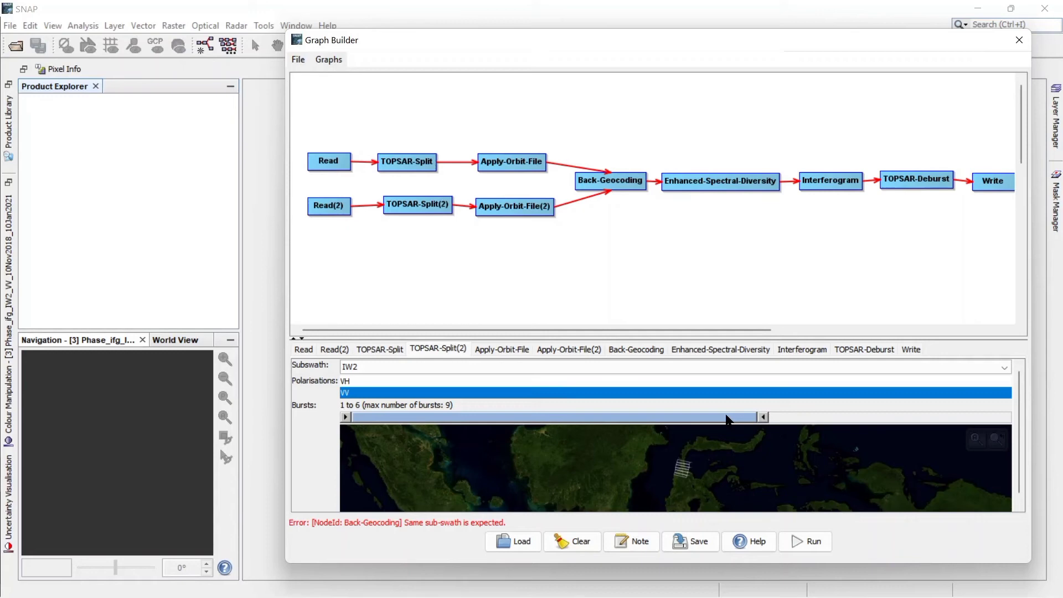
click(385, 348)
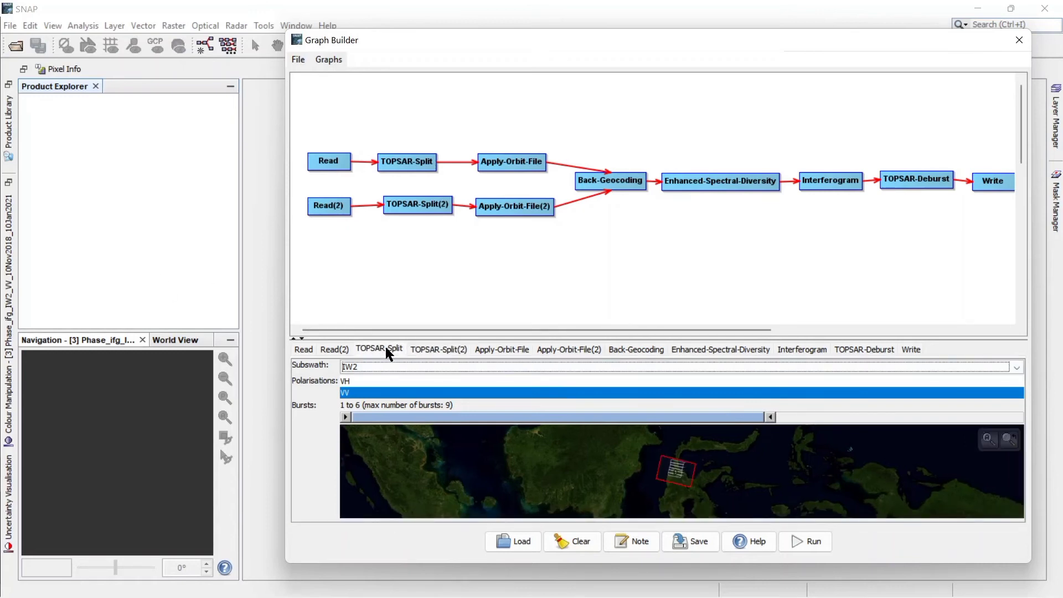
click(446, 348)
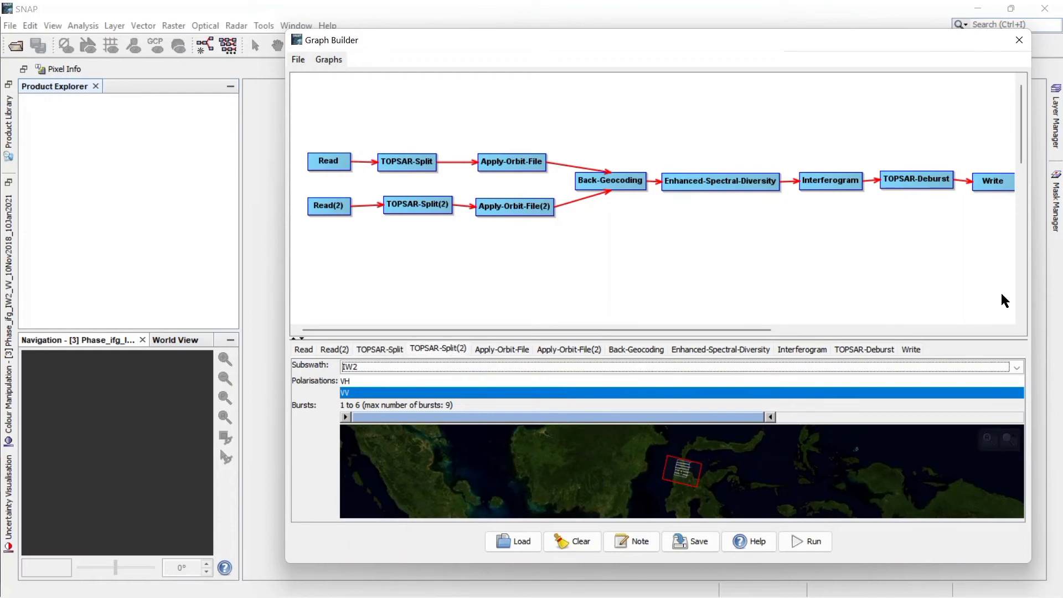
click(387, 351)
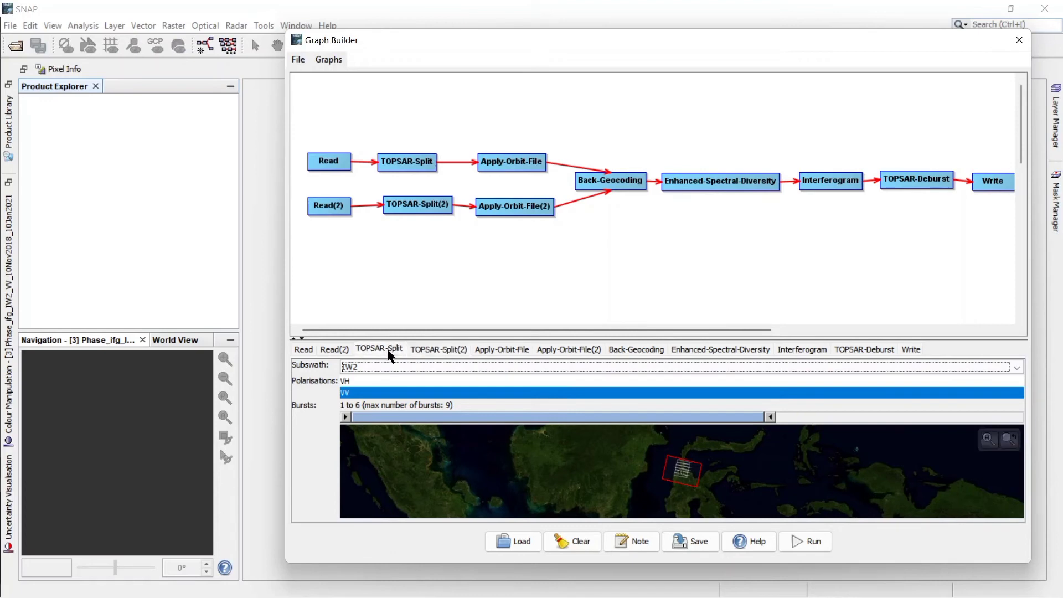
click(438, 350)
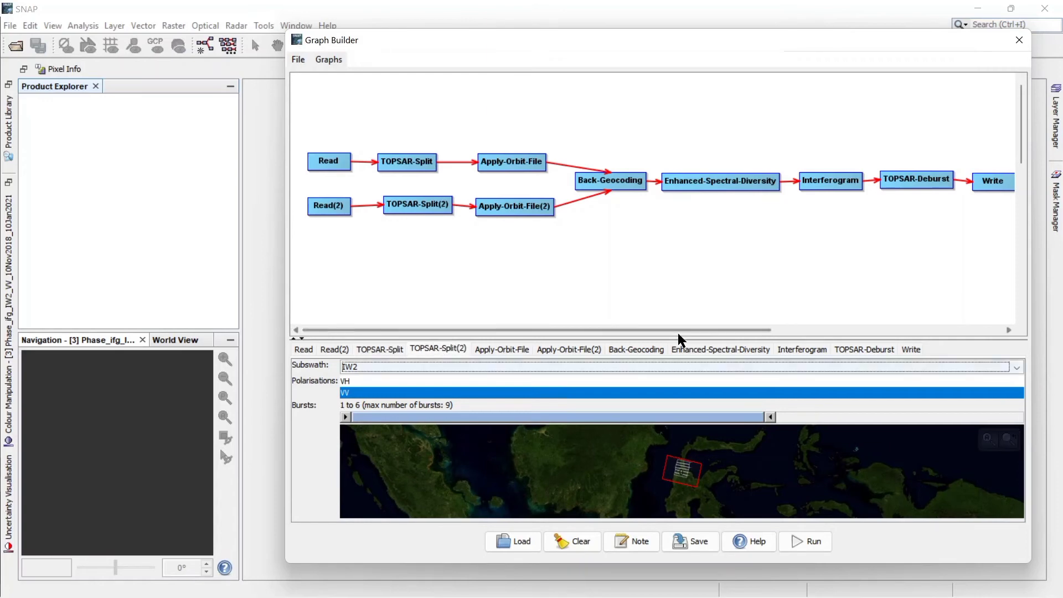
- Save the graph as InSAR.xml in the VIDEO UAS RADAR folder and close the Graph Builder
click(696, 544)
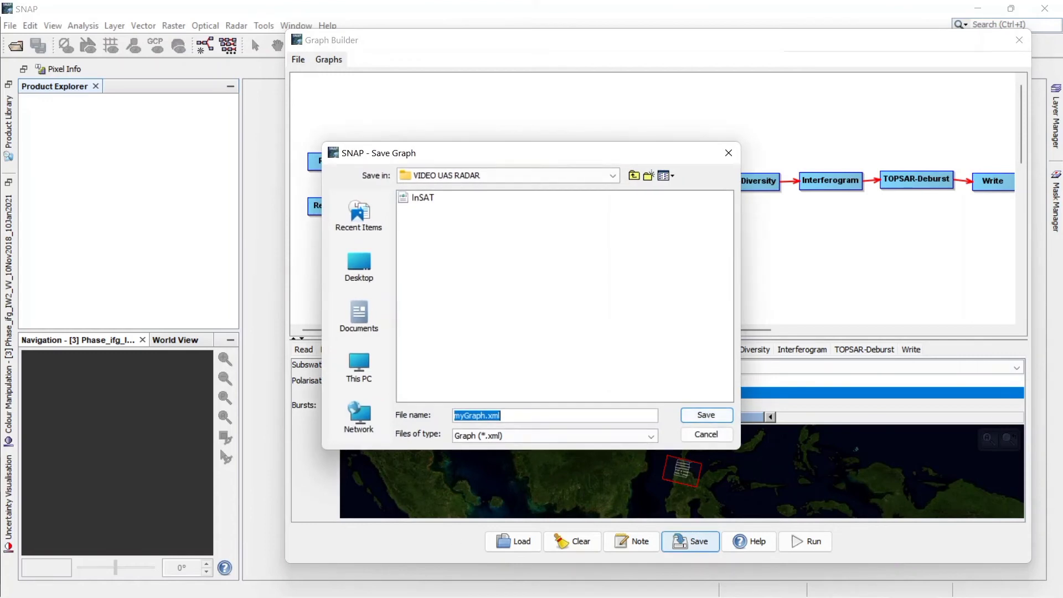
click(487, 416)
drag(485, 416, 443, 416)
text(InSAR)
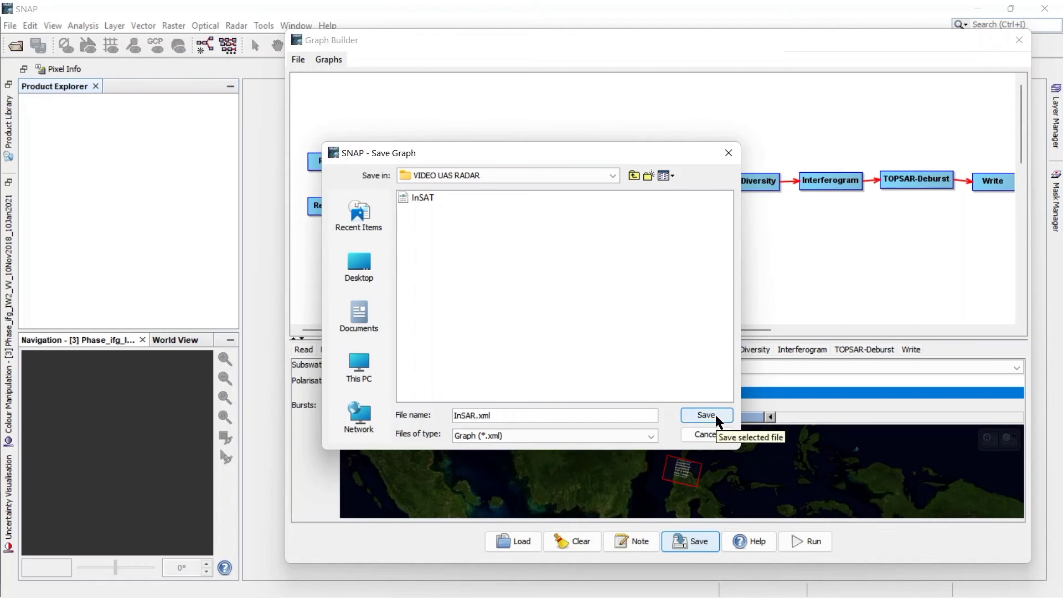
click(706, 416)
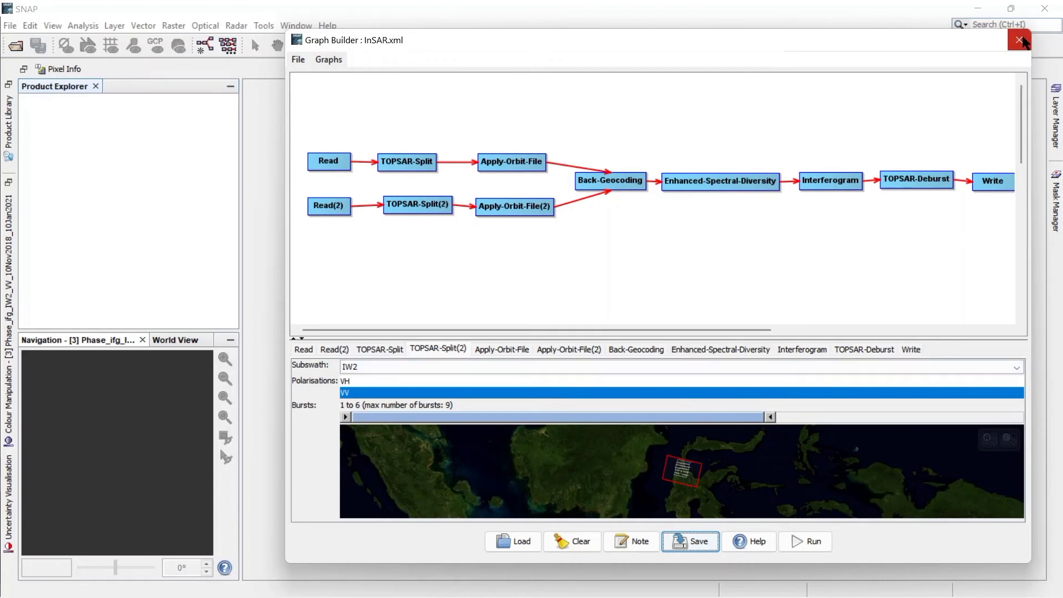
click(1020, 40)
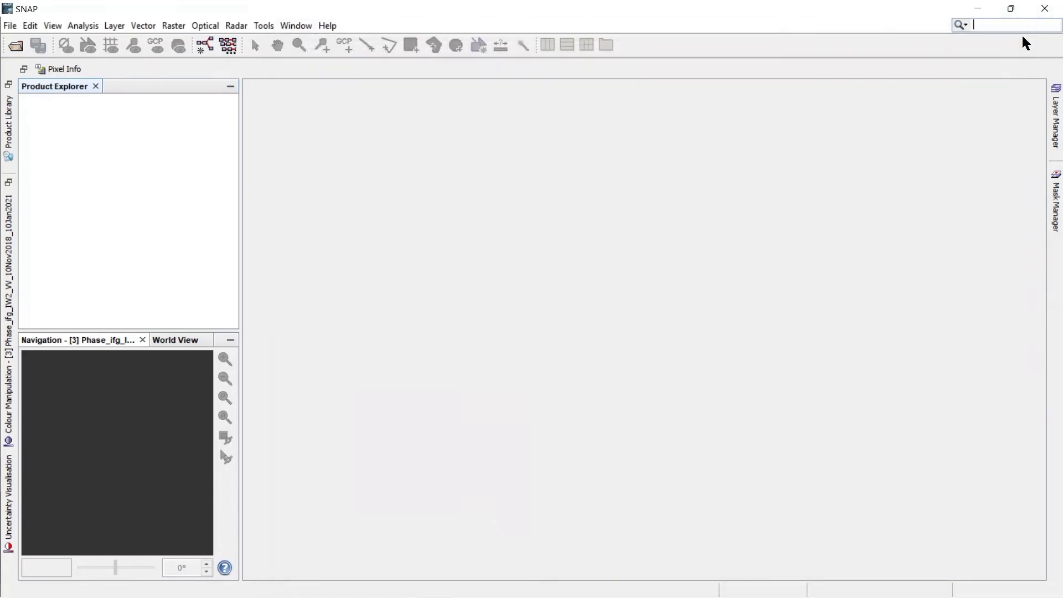
- Open both S1A_IW_SLC__1SDV products, dated 20181110 and 20210110, from the VIDEO UAS RADAR folder
click(17, 26)
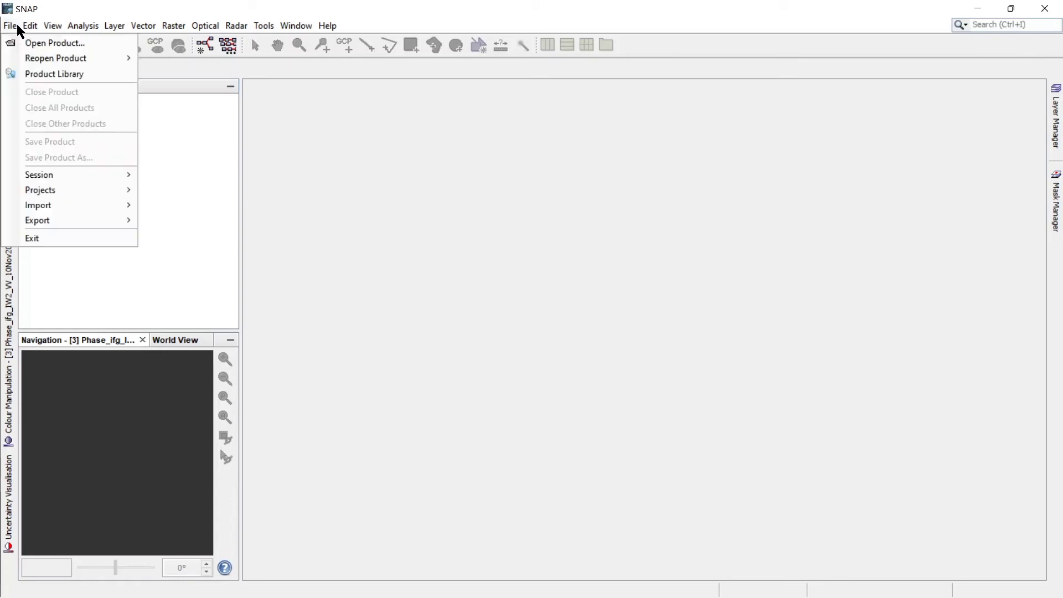
click(47, 43)
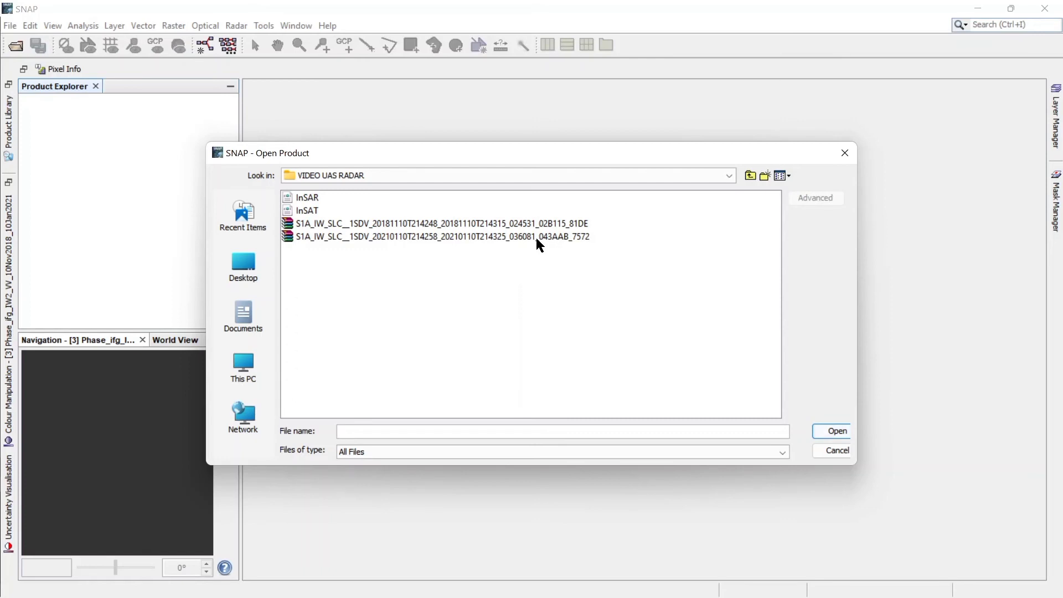
click(582, 223)
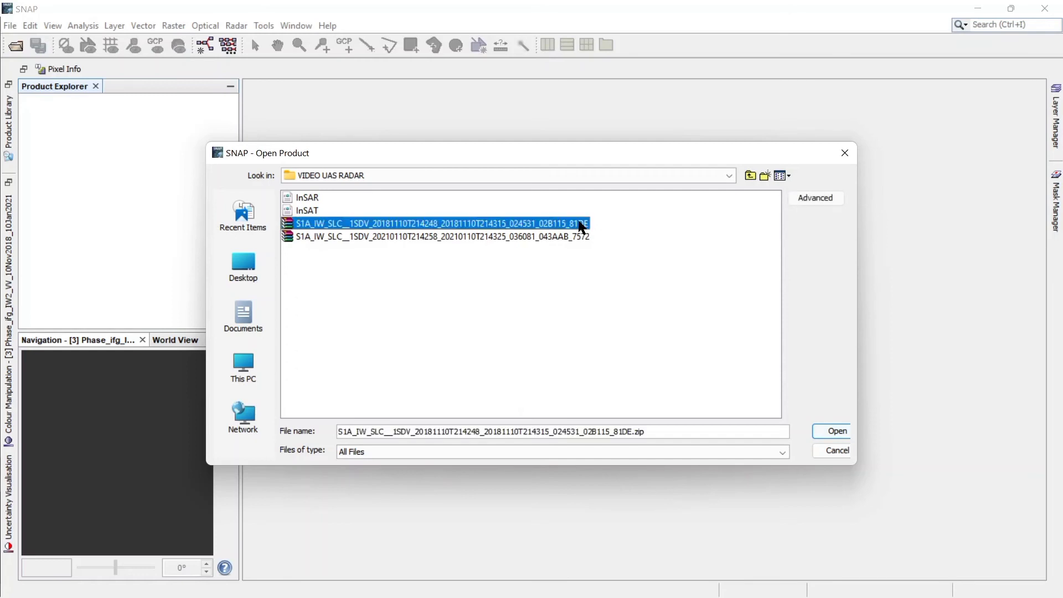
shift+click(576, 237)
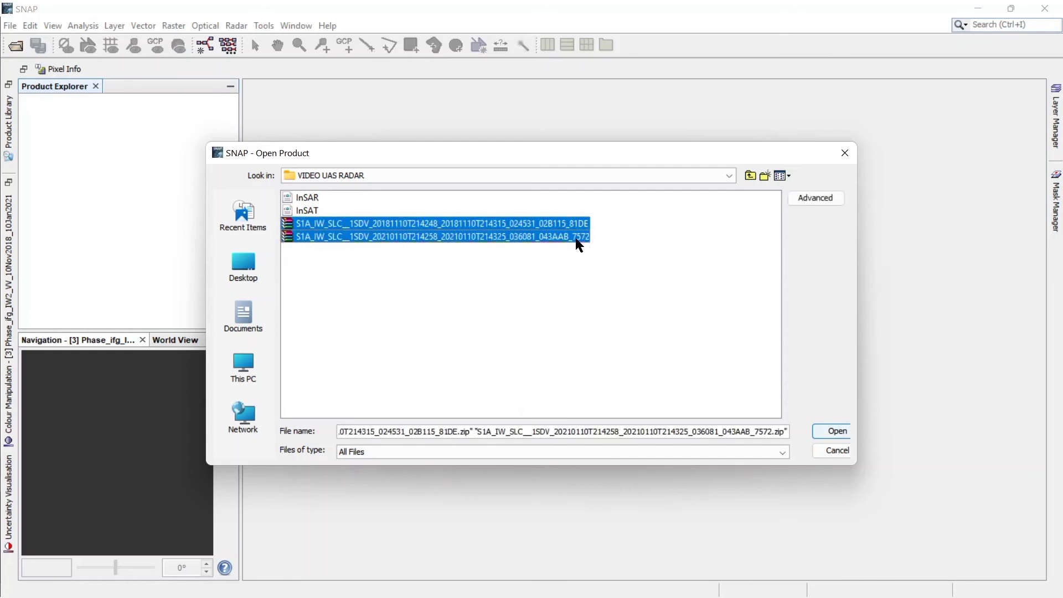
click(839, 434)
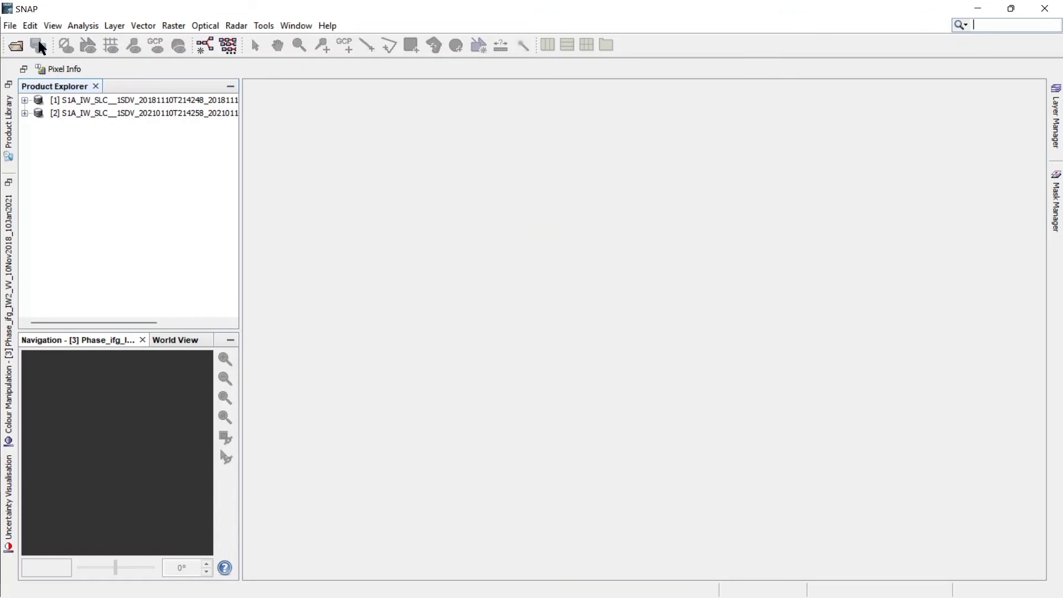
- Reopen the Graph Builder and load the saved InSAR.xml graph
click(271, 28)
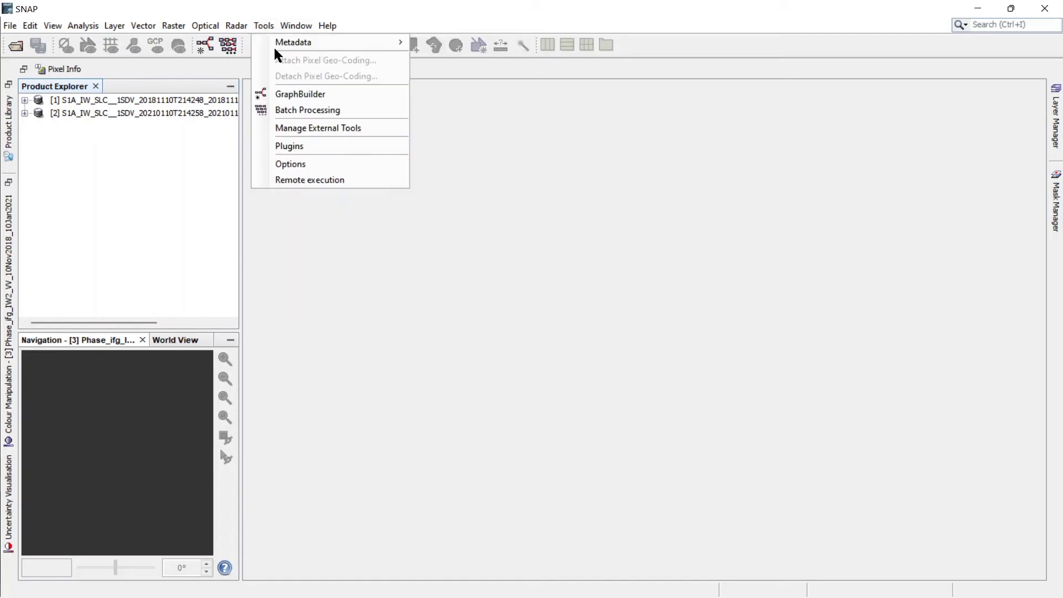
click(287, 95)
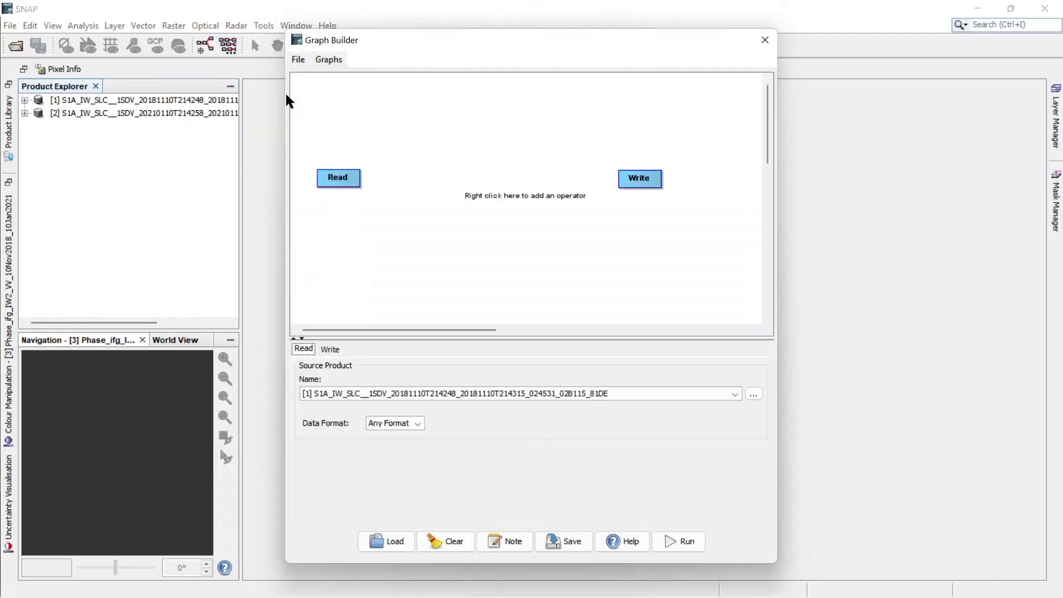
click(386, 541)
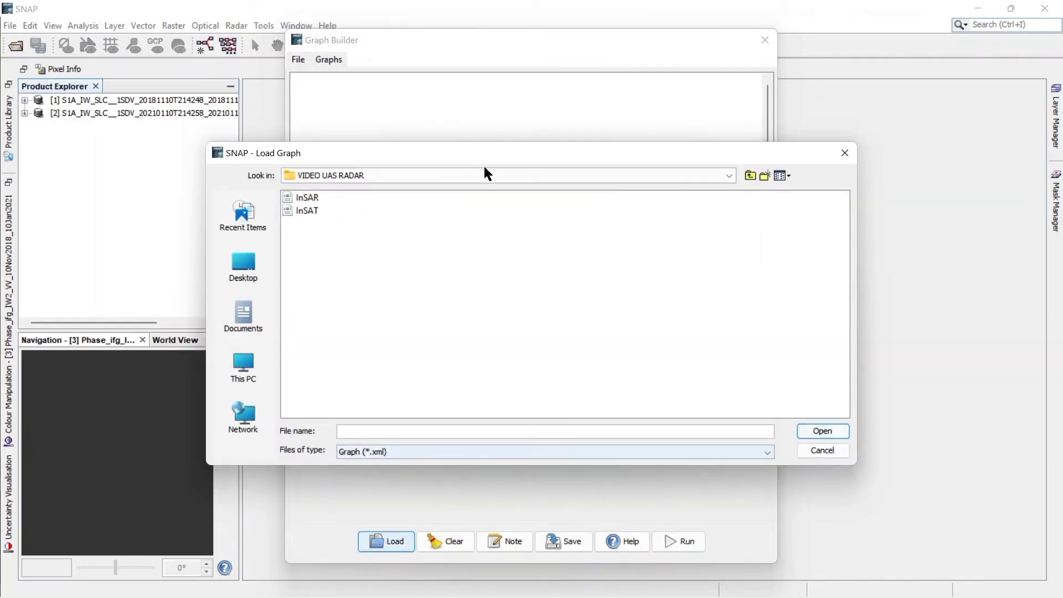
click(308, 198)
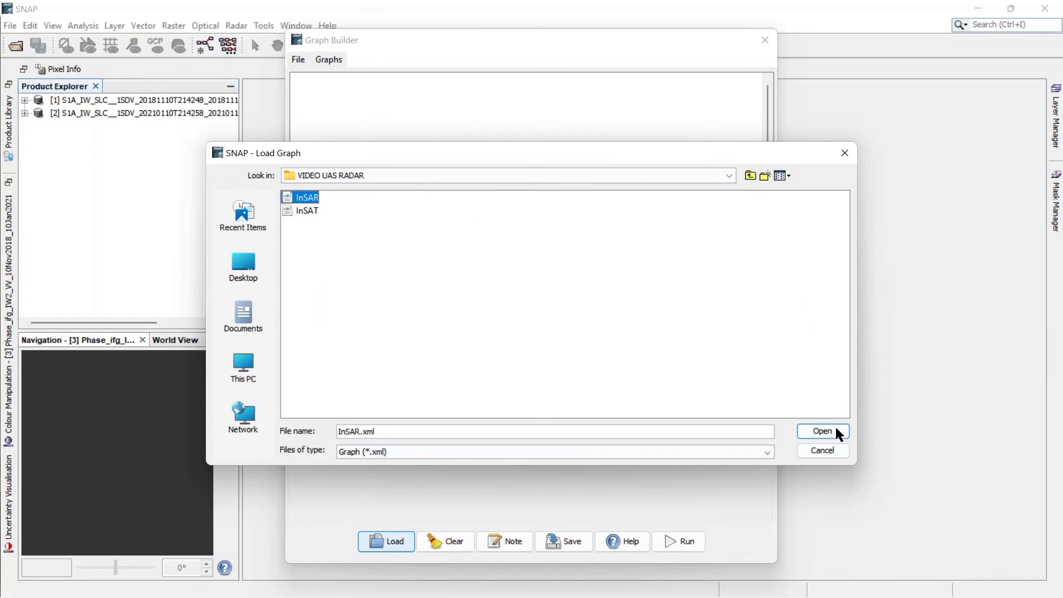
click(822, 431)
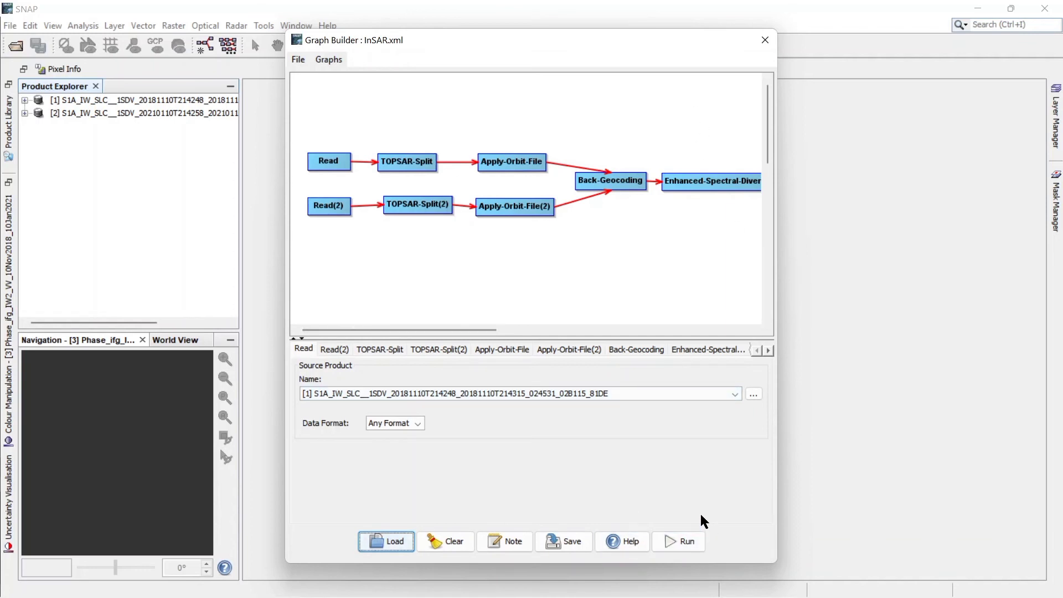
- Run the loaded graph, overwriting the existing Orb_Stack_Ifg_Deb output product
click(689, 546)
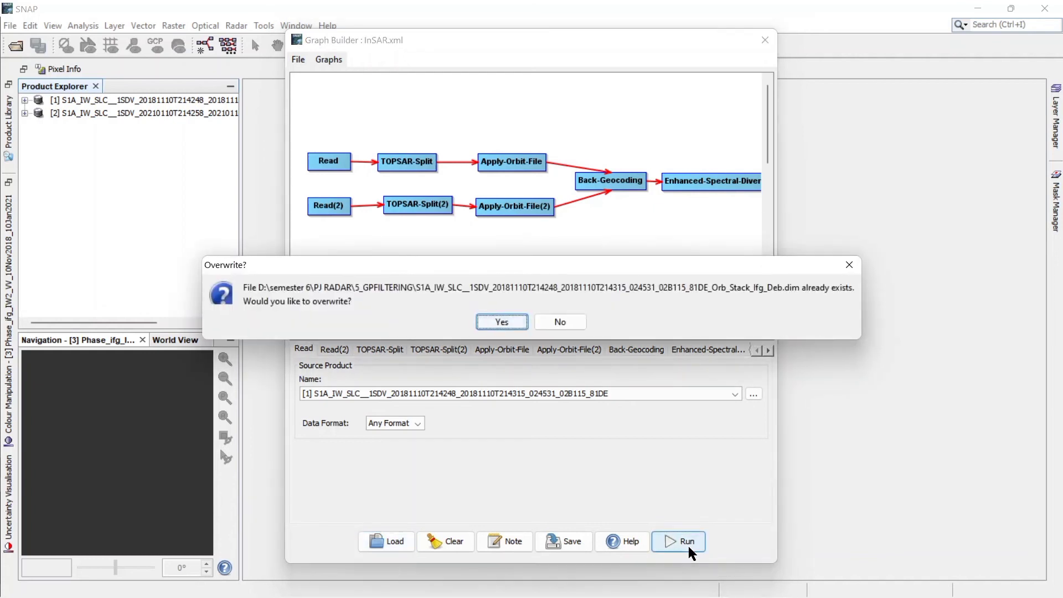
click(521, 321)
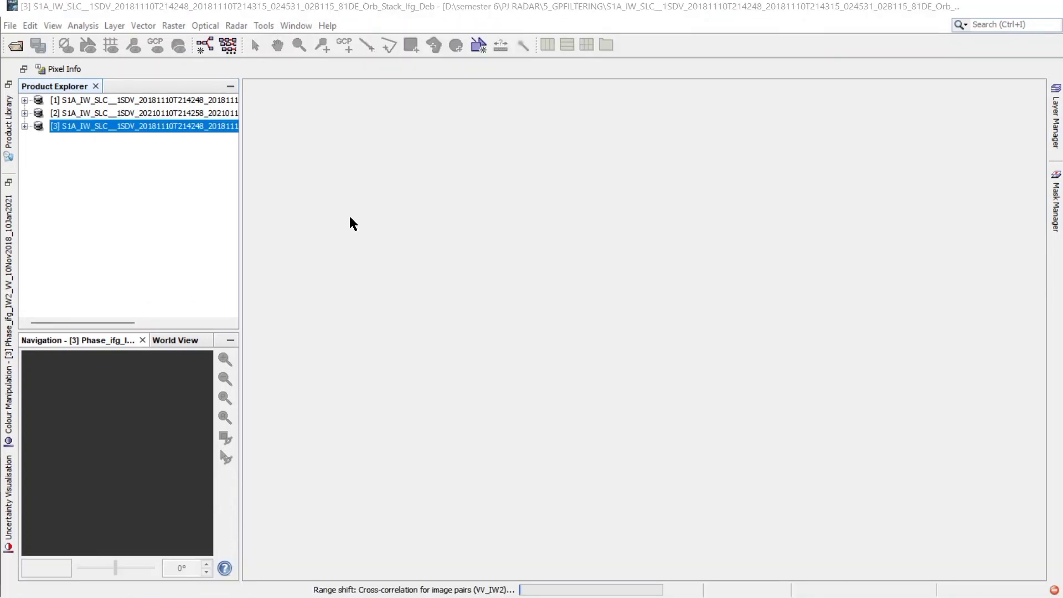
key(alt+Tab)
click(309, 594)
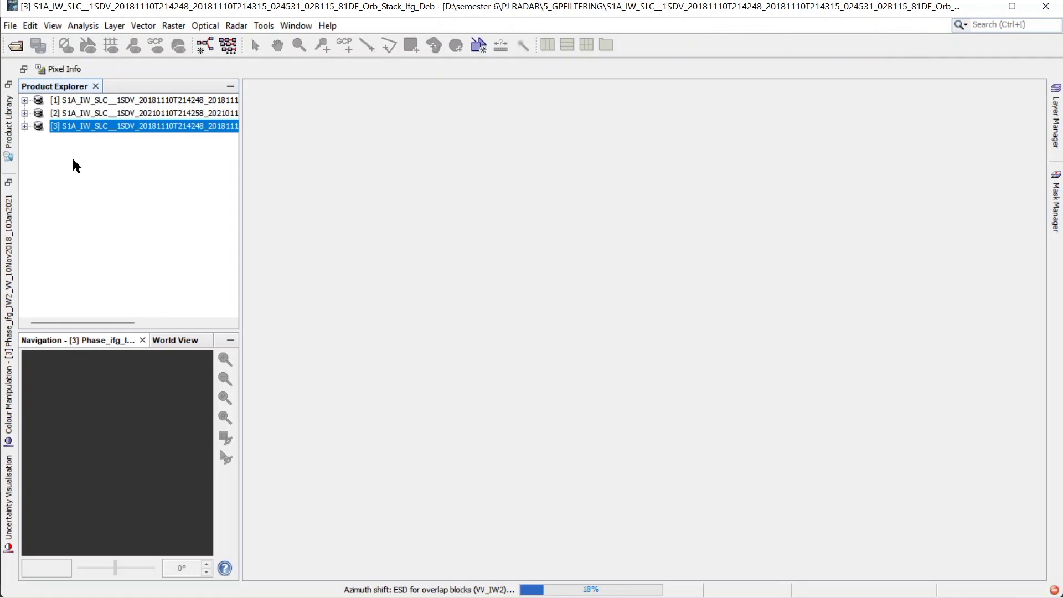
- Expand the interferogram output product and open its Phase_ifg_IW2_VV_10Nov2018_10Jan2021 band in an image view
click(25, 127)
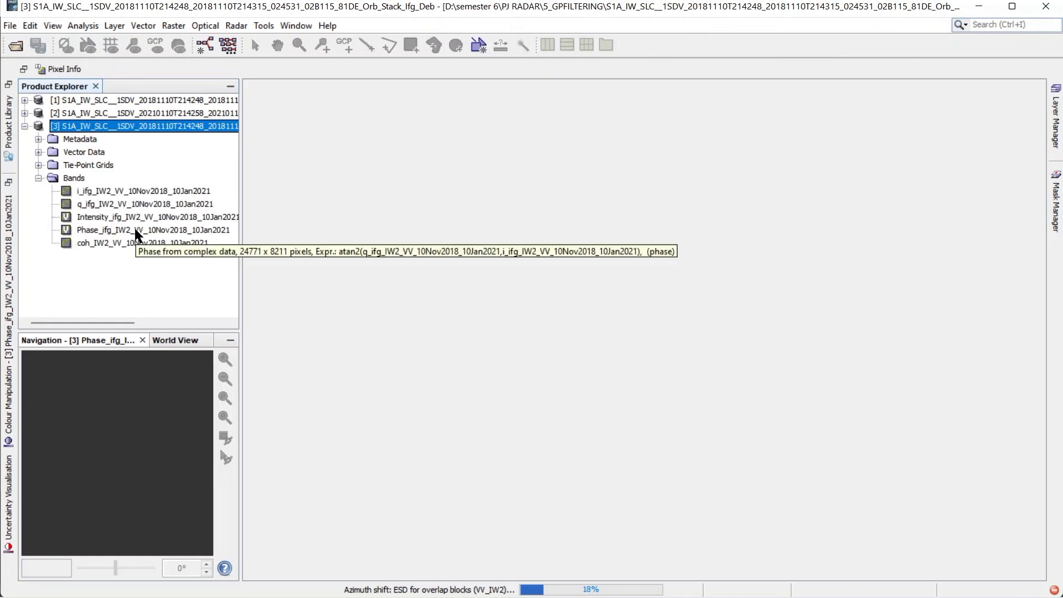
double_click(136, 230)
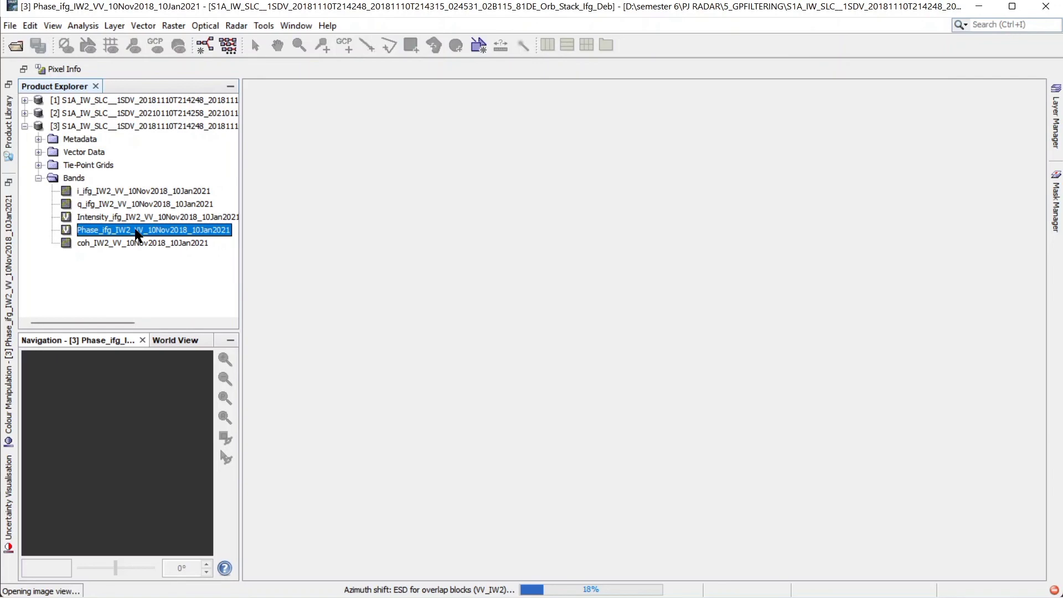